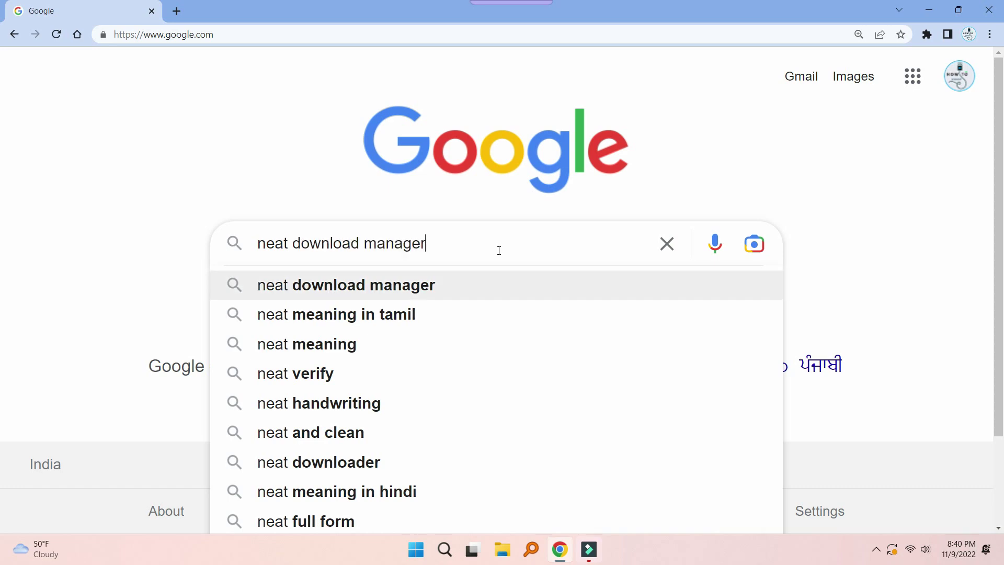
- Search Google for "neat download manager" and open the official neatdownloadmanager.com site in a new browser tab
key(Return)
right_click(124, 262)
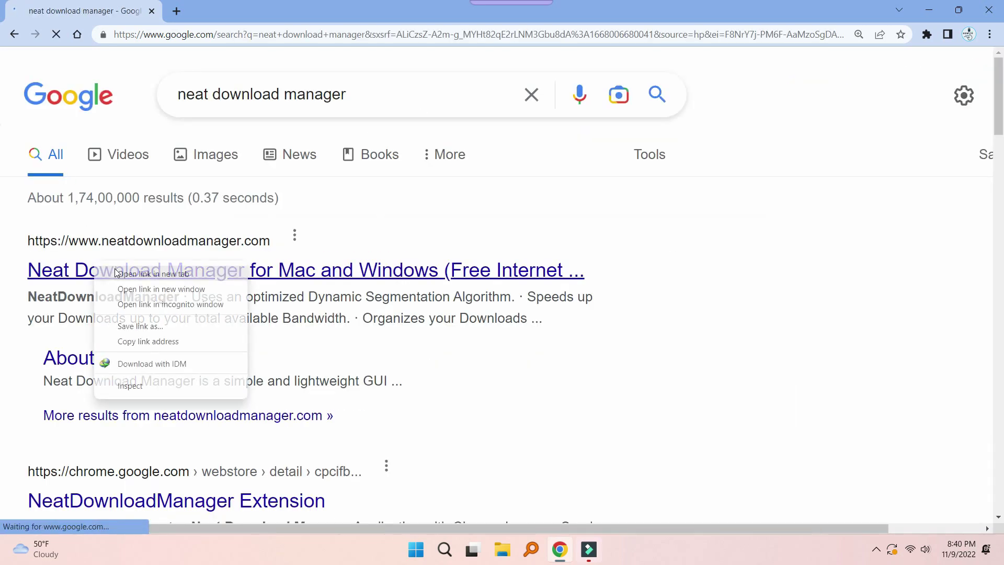
click(149, 271)
click(202, 11)
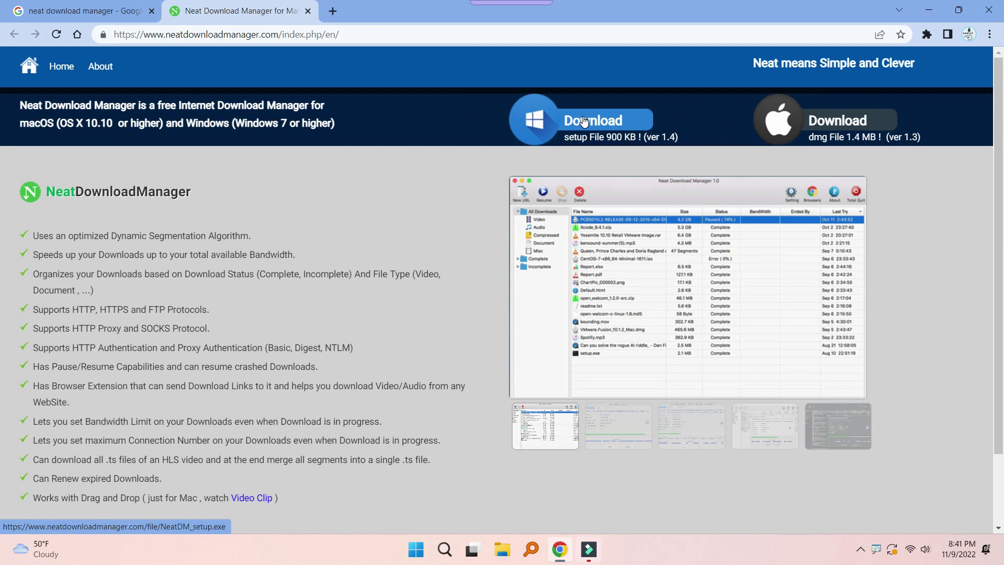
- Request the Windows setup download from the site and run the setup file from the Programs folder in Downloads
click(585, 121)
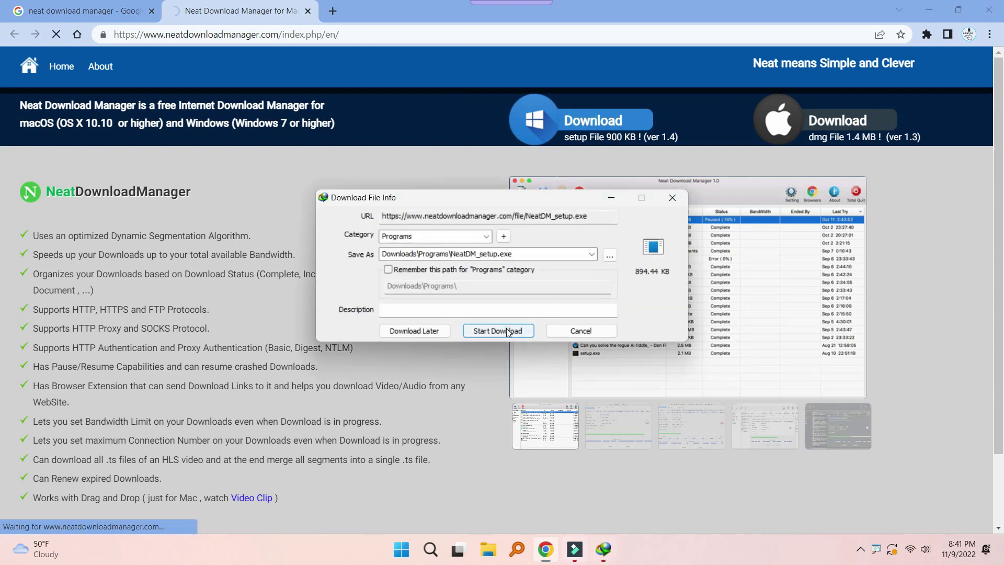
click(560, 332)
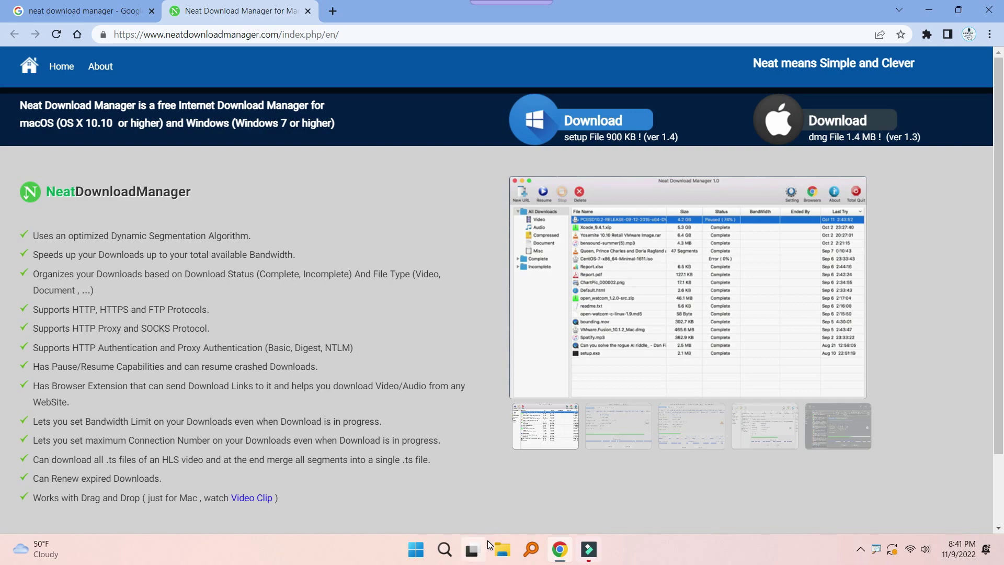
click(502, 549)
click(73, 192)
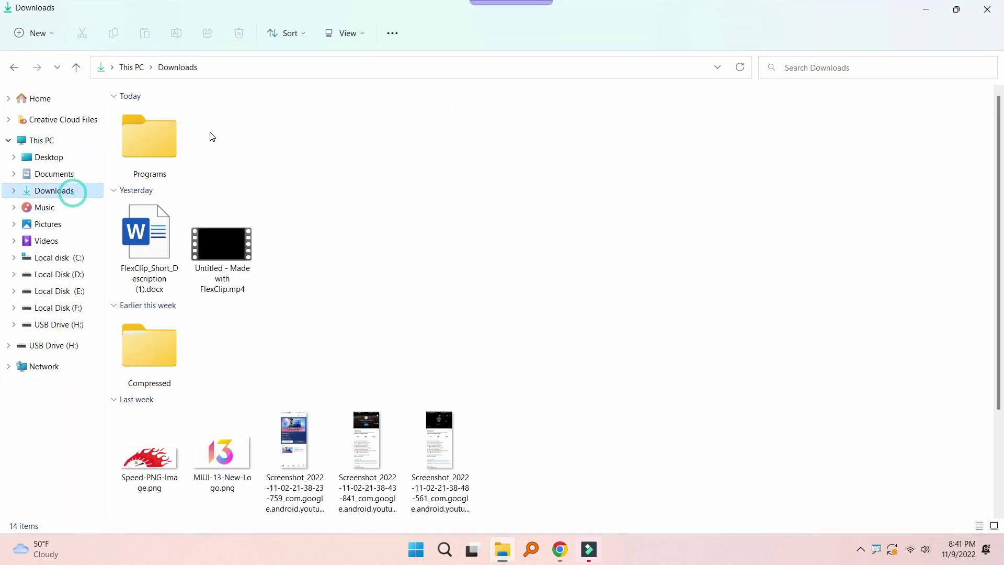
double_click(150, 125)
double_click(150, 146)
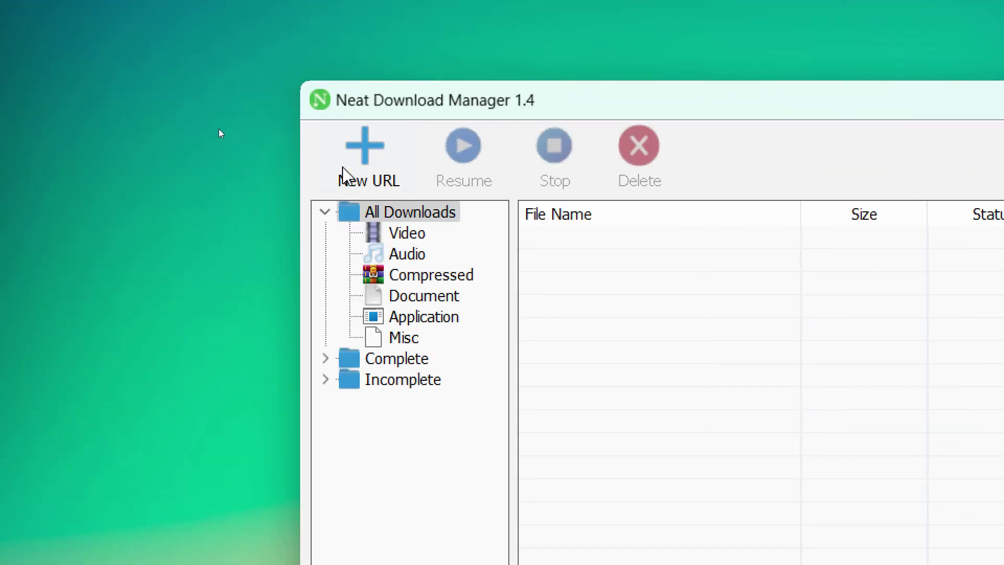
- Examine the New URL dialog without adding an address, and look through the file-type categories under All Downloads
click(345, 173)
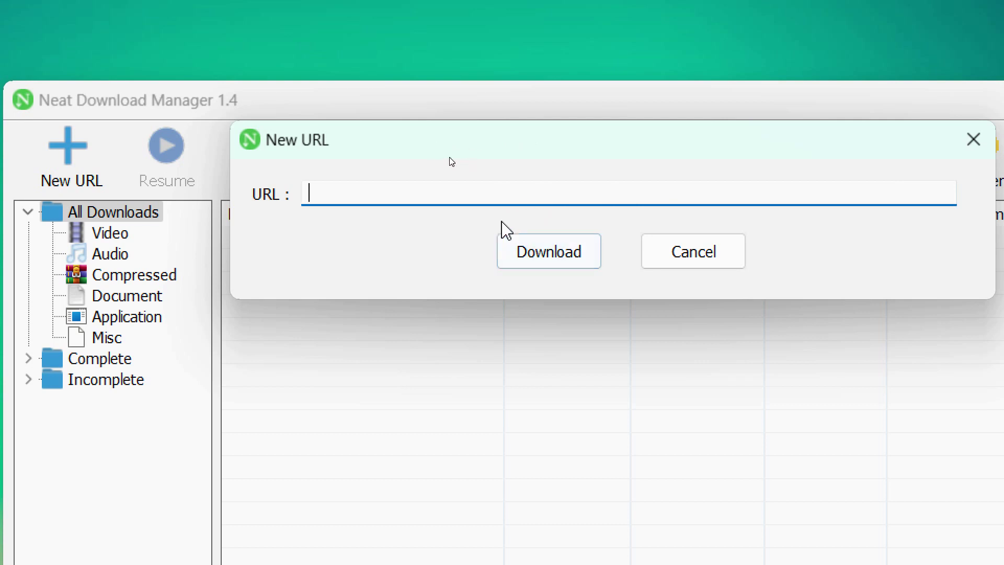
click(679, 251)
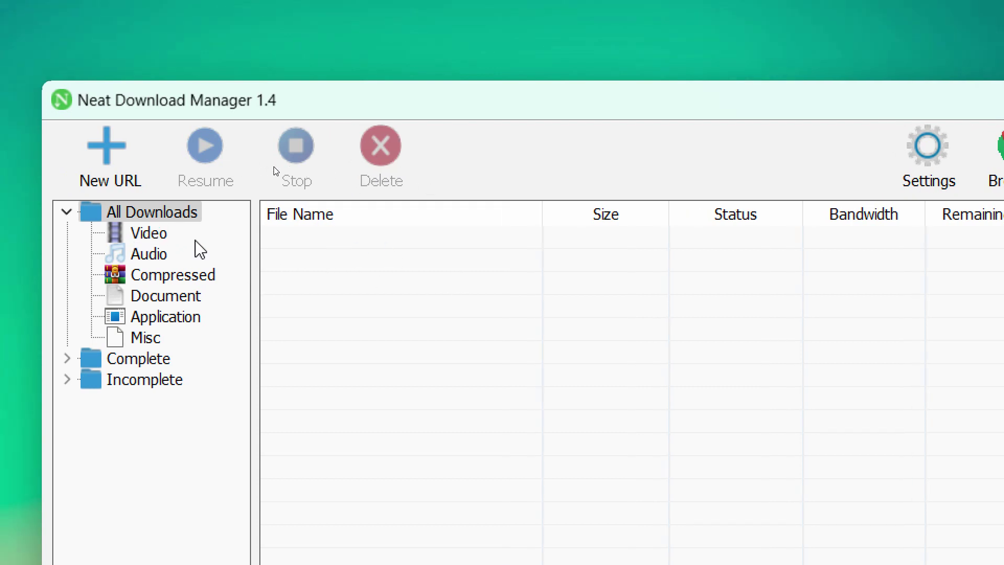
click(149, 235)
click(152, 255)
click(170, 276)
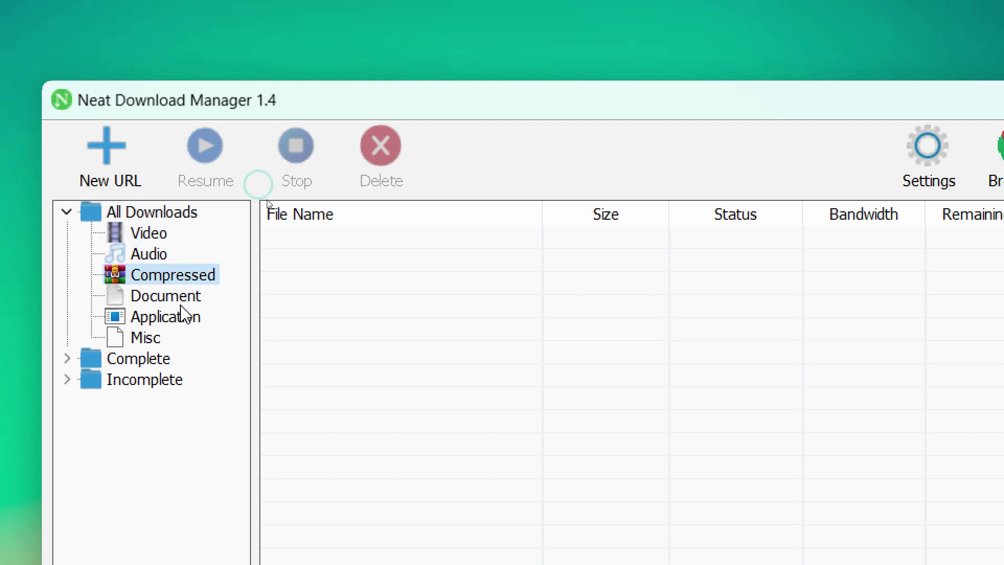
click(173, 296)
click(185, 316)
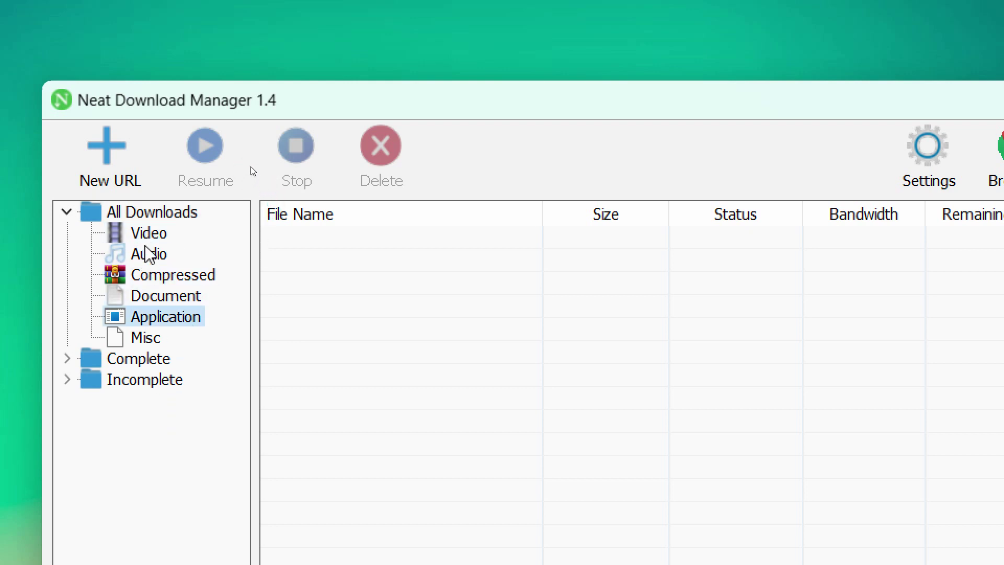
click(151, 234)
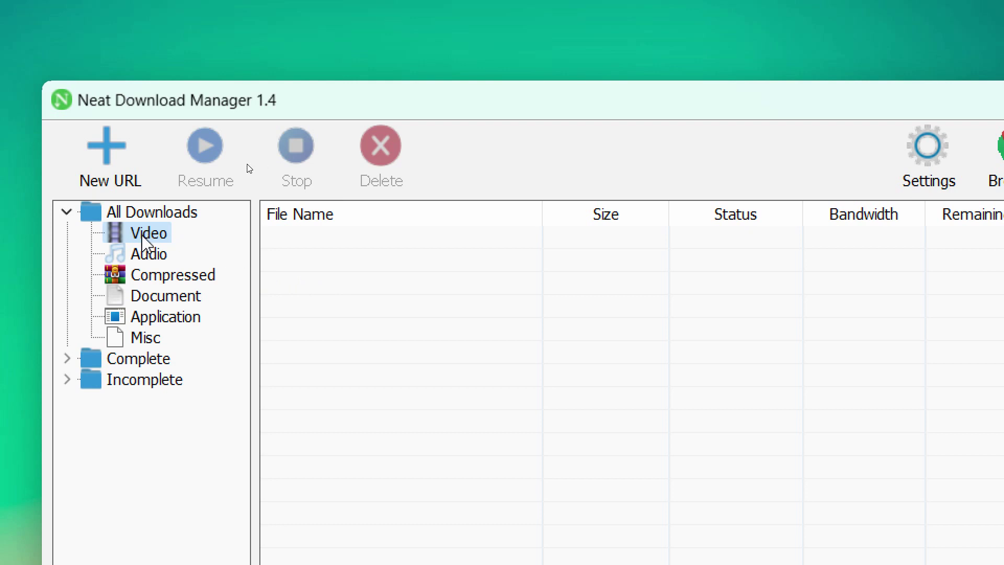
click(152, 256)
click(196, 293)
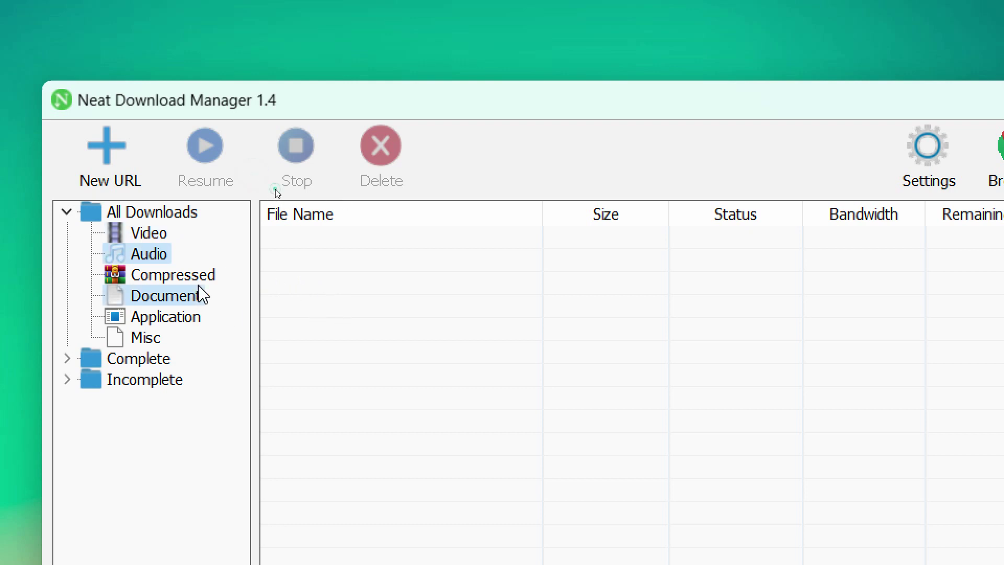
- Expand the Complete and Incomplete folders to review their categories, and collapse all three download folders
click(145, 358)
double_click(132, 361)
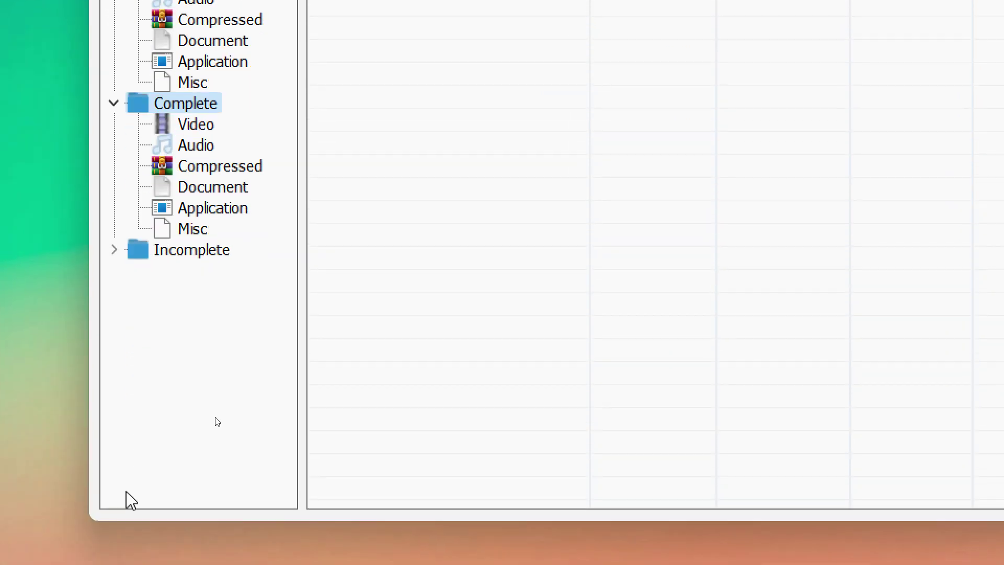
click(139, 251)
click(114, 250)
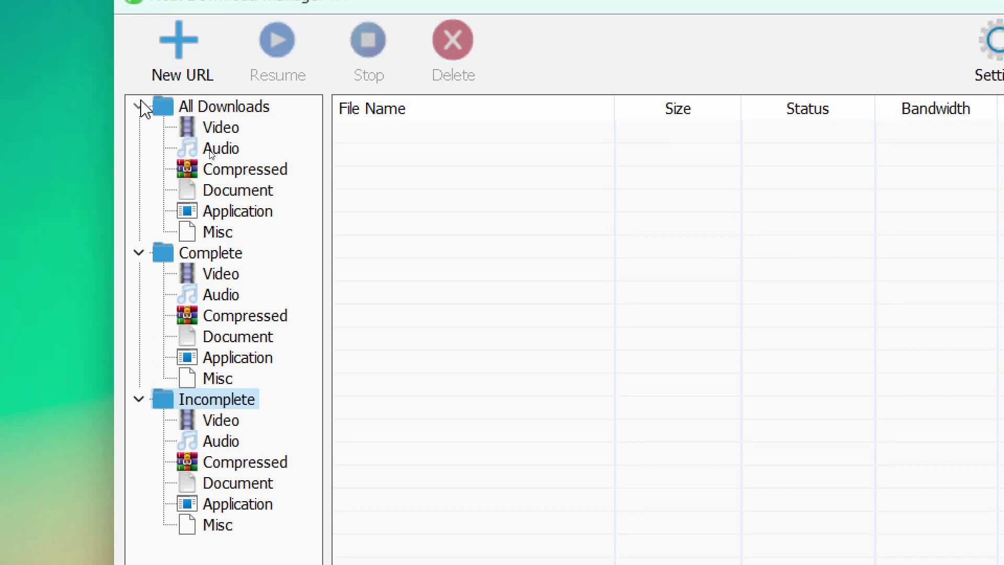
click(141, 107)
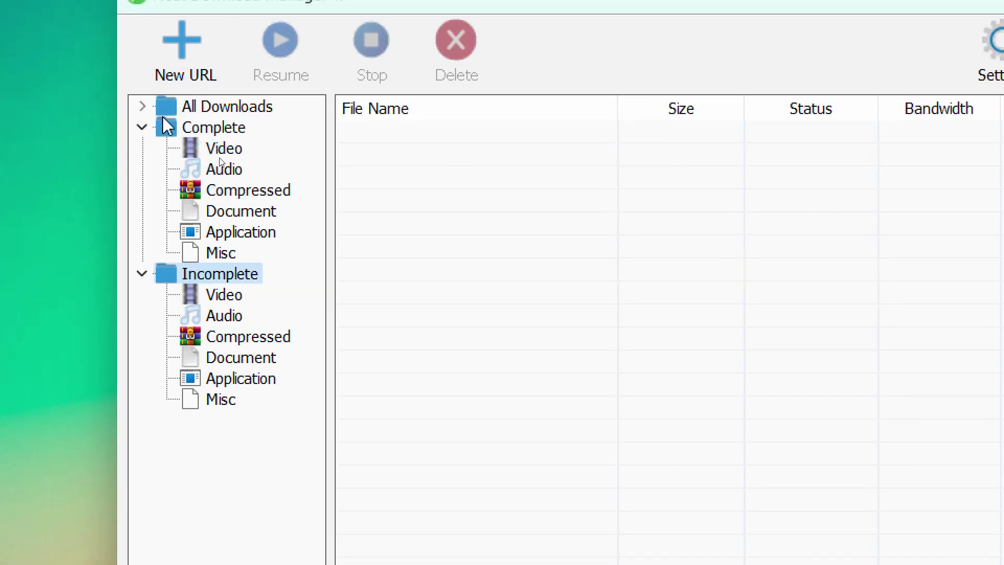
click(140, 129)
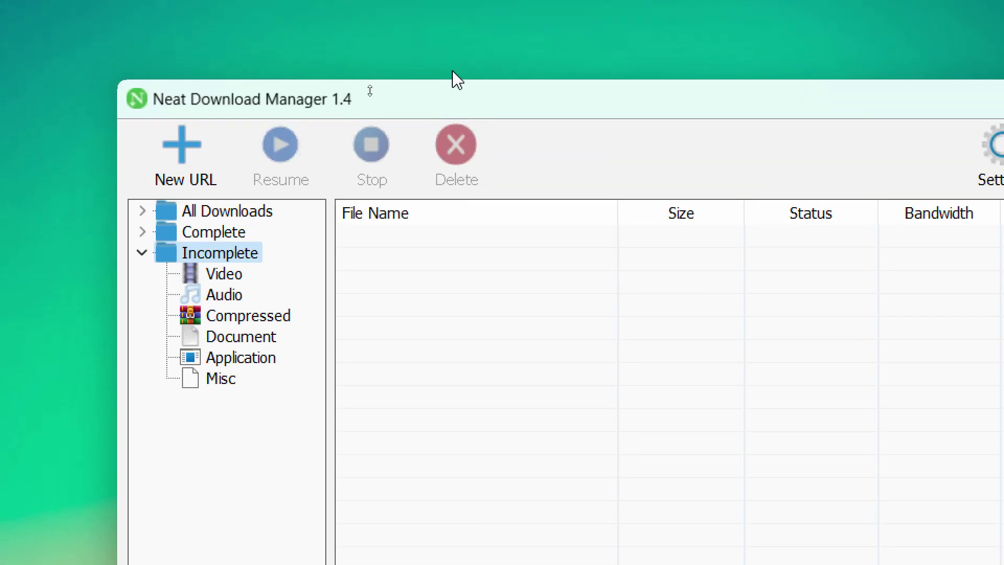
click(142, 253)
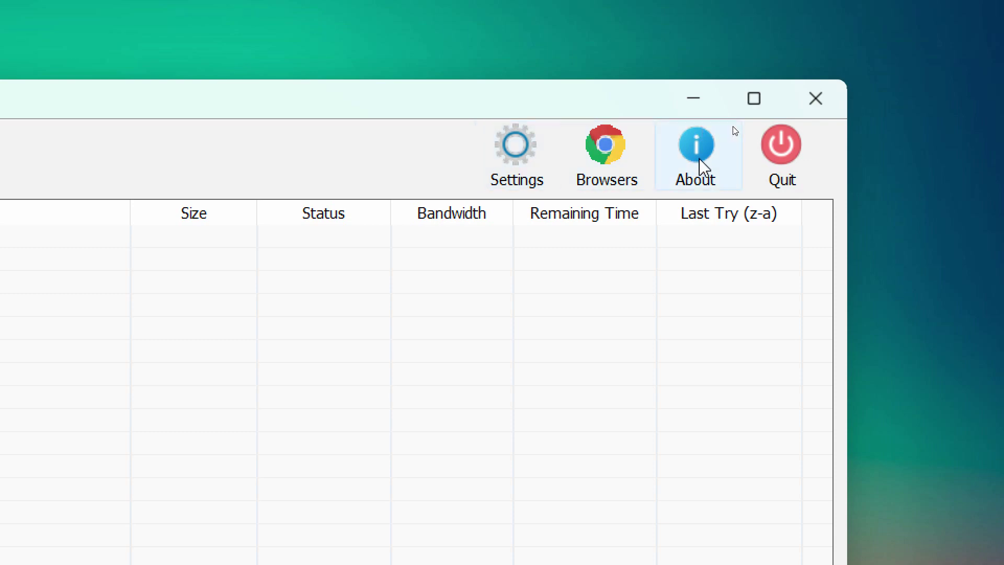
- Open the download manager's settings and choose 8 as the maximum connections per download
click(527, 157)
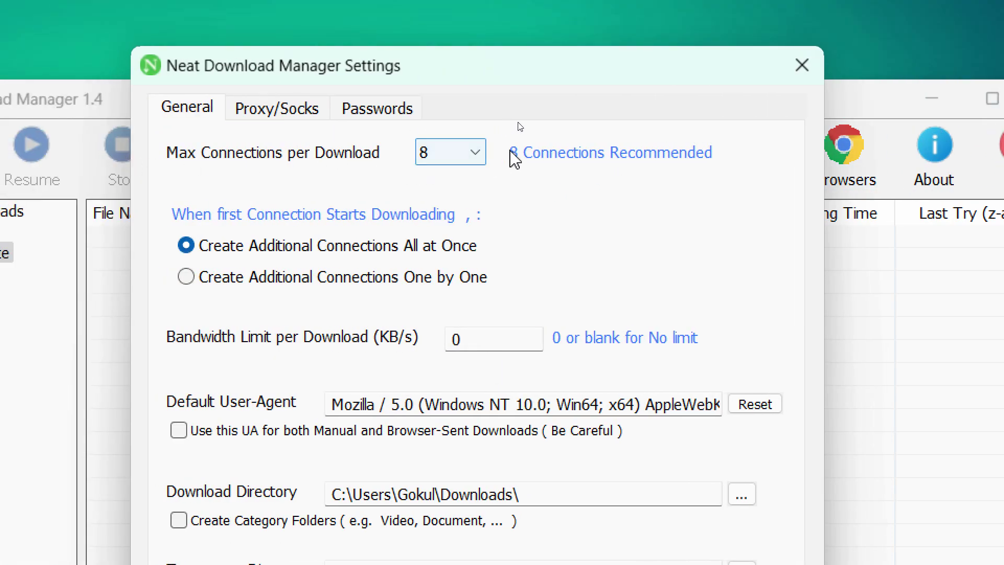
click(473, 152)
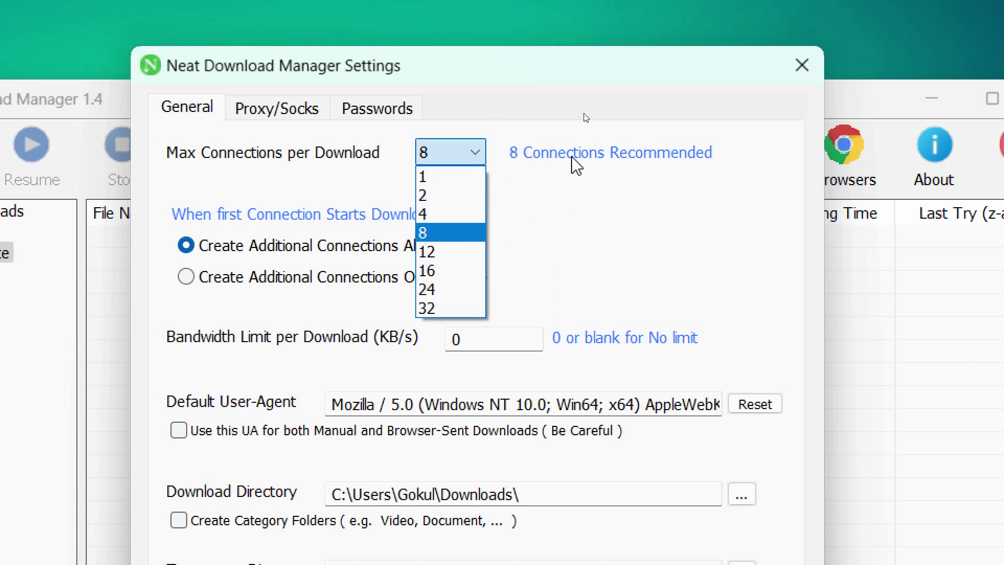
click(463, 233)
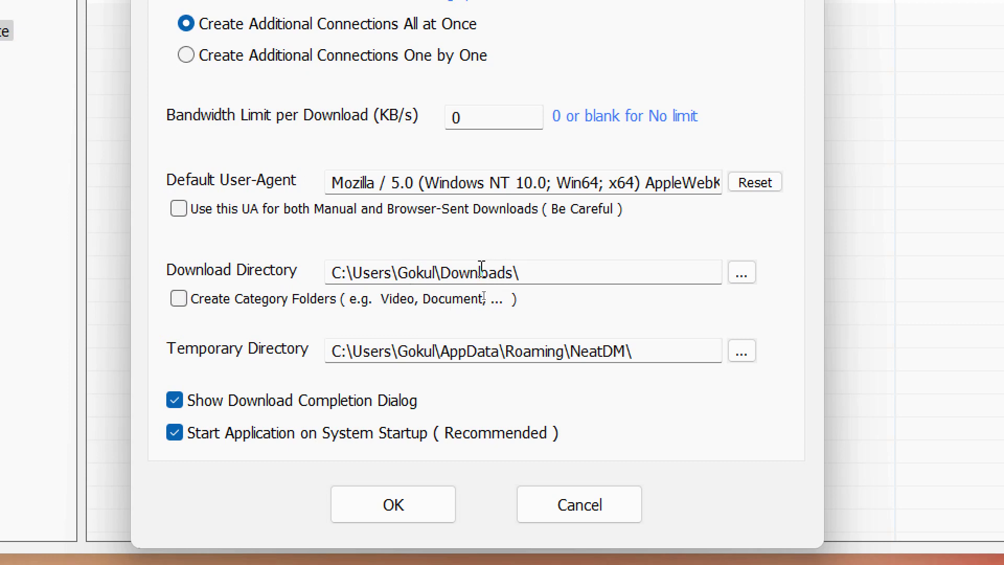
- Browse to the Music folder as a possible download directory, cancel the folder choice, and confirm the settings
click(742, 273)
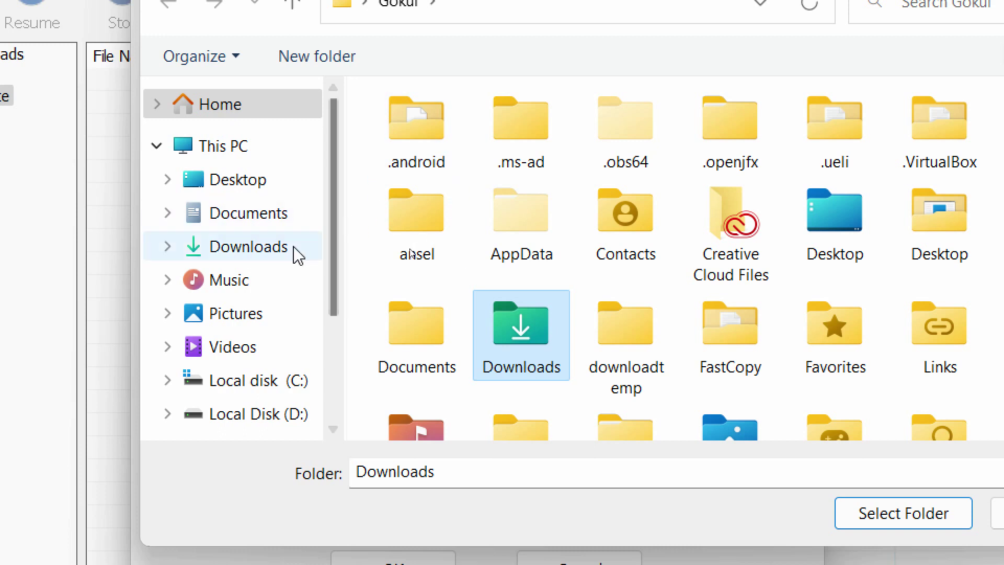
click(291, 182)
click(274, 288)
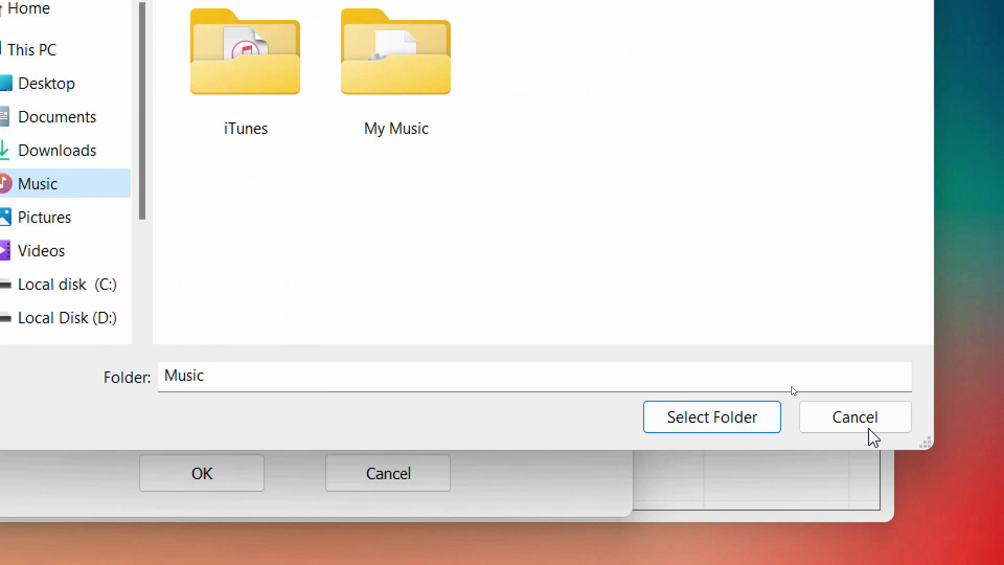
click(1003, 523)
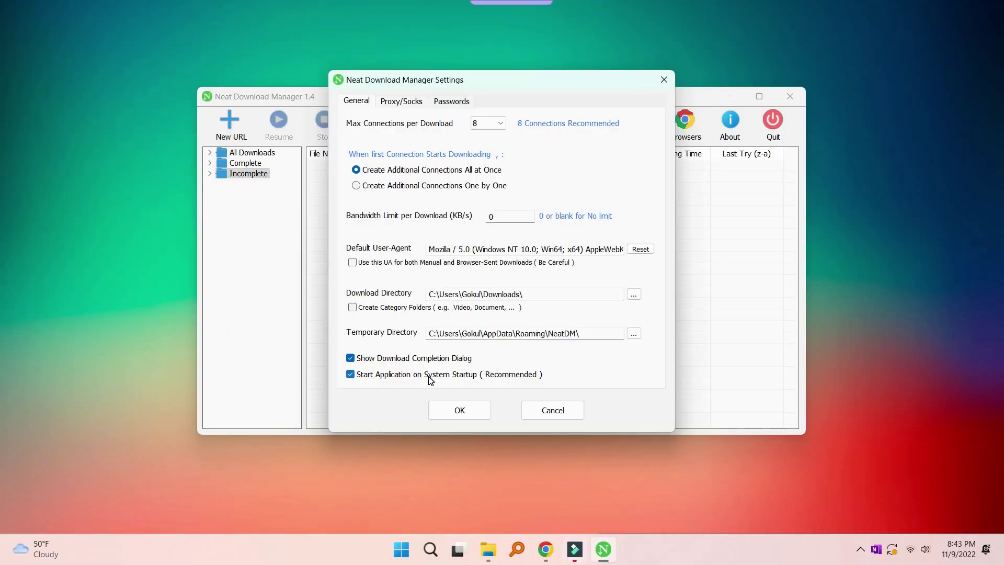
click(456, 413)
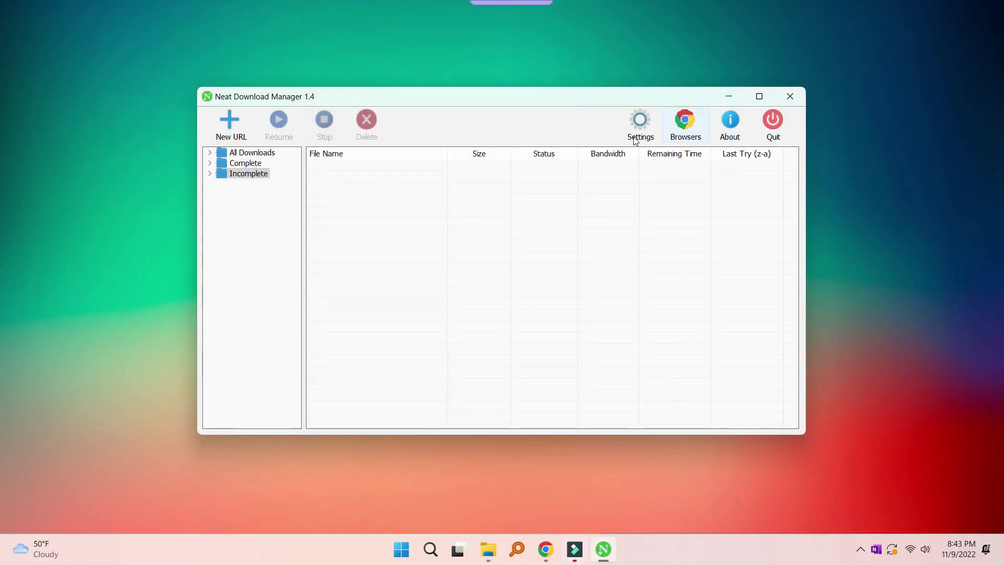
- Review the browser extension options and the New URL dialog, closing each without changes
click(697, 130)
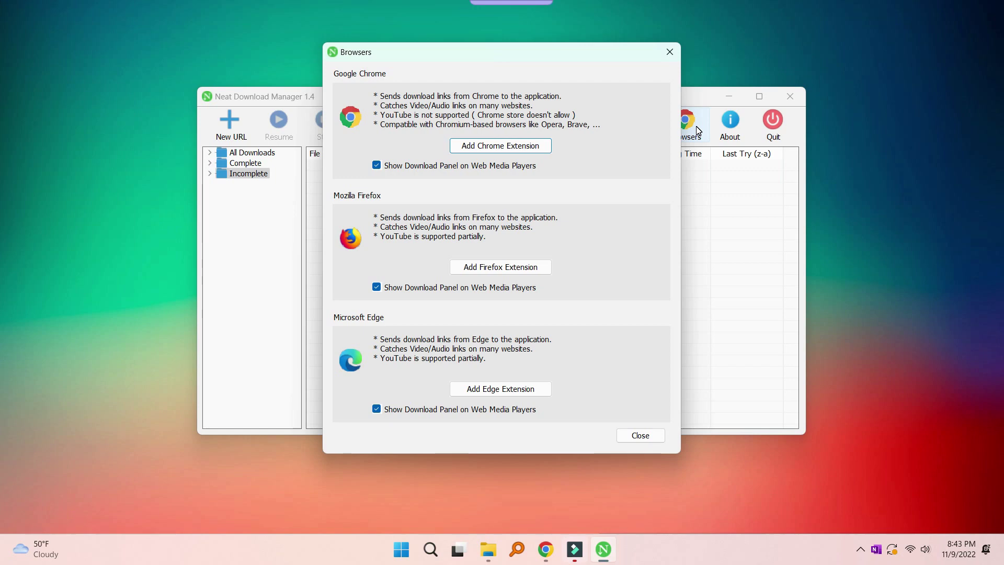
click(669, 53)
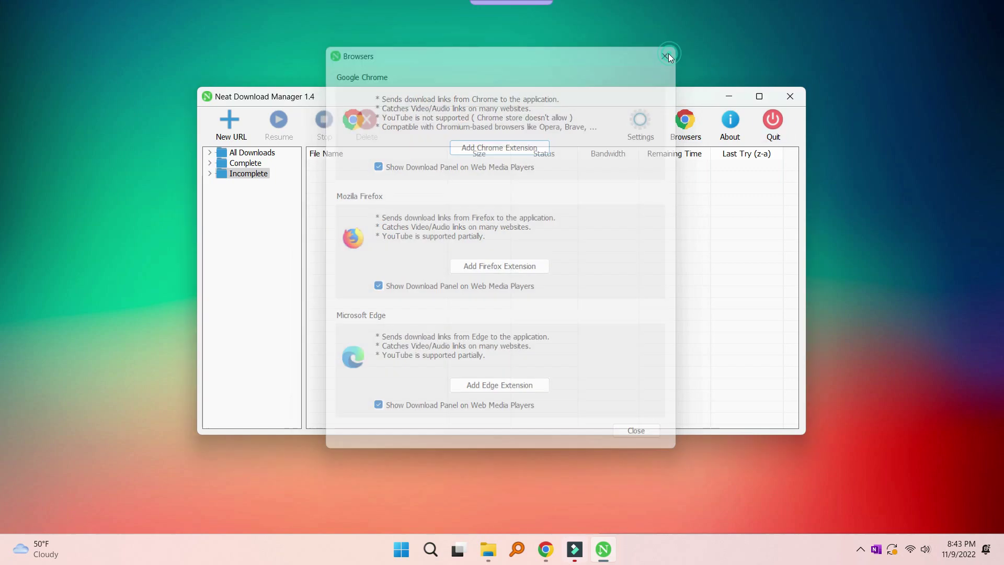
click(227, 131)
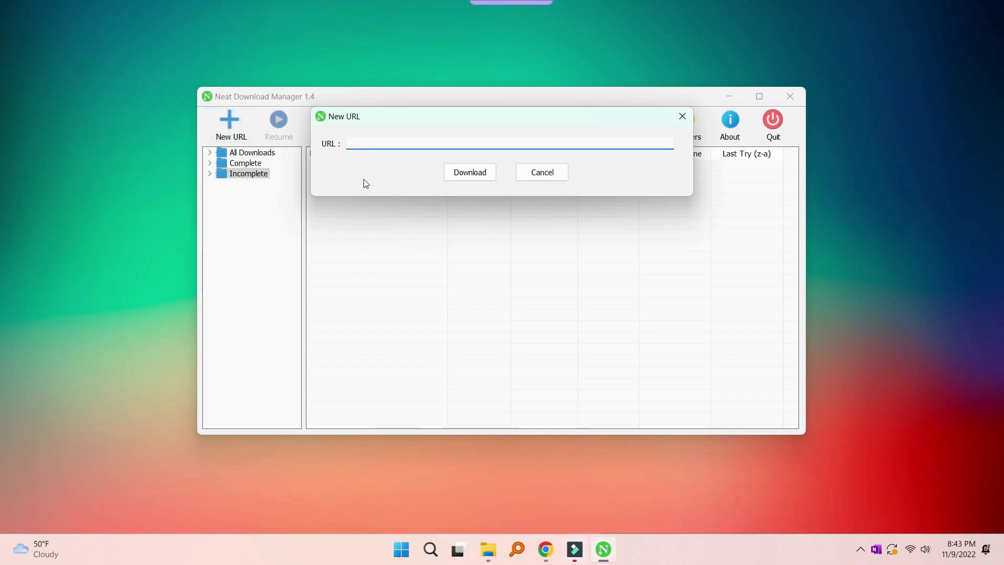
click(541, 172)
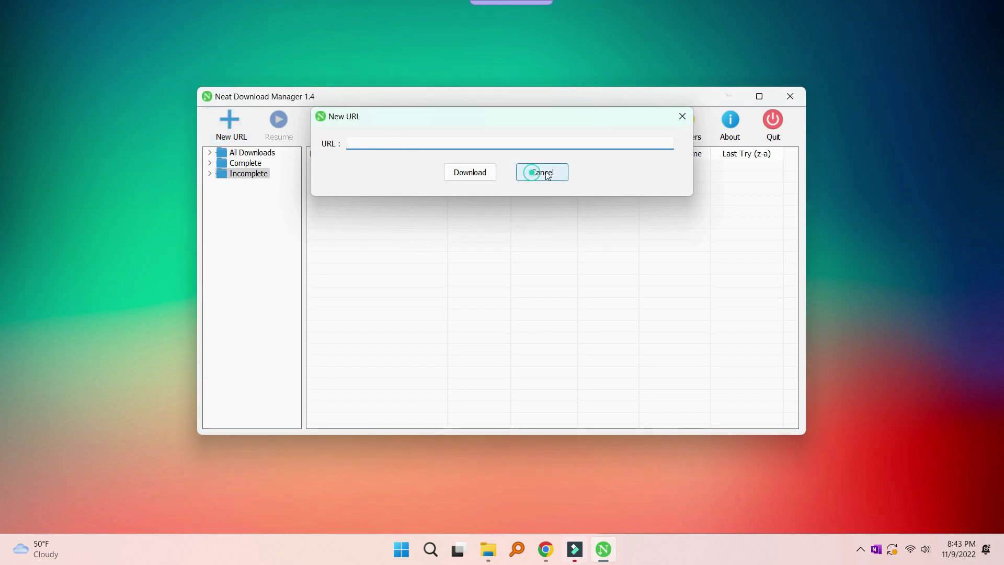
- Open the Chrome extension's web store page from the browser extension options, and minimize the browser window
click(687, 124)
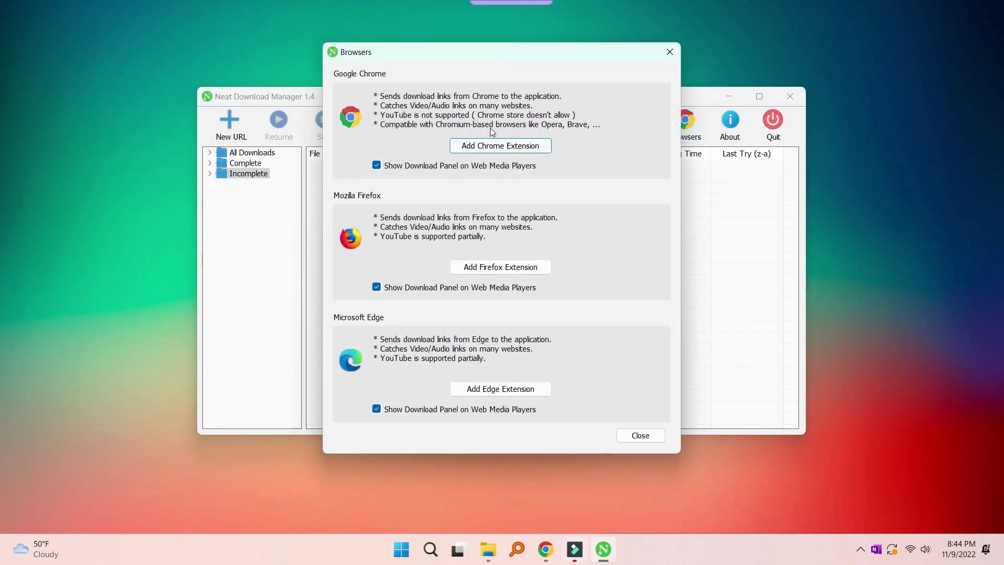
click(504, 144)
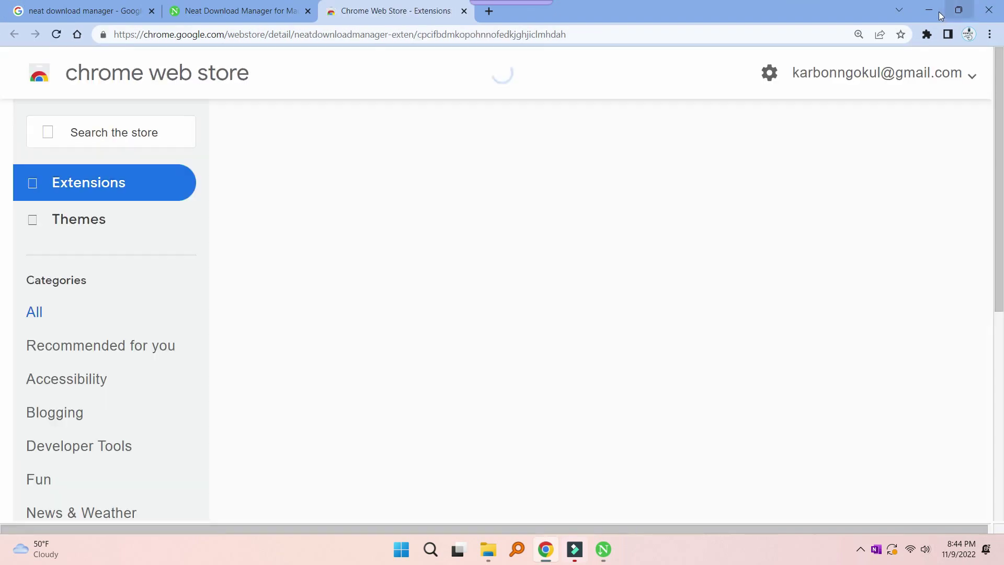
click(938, 11)
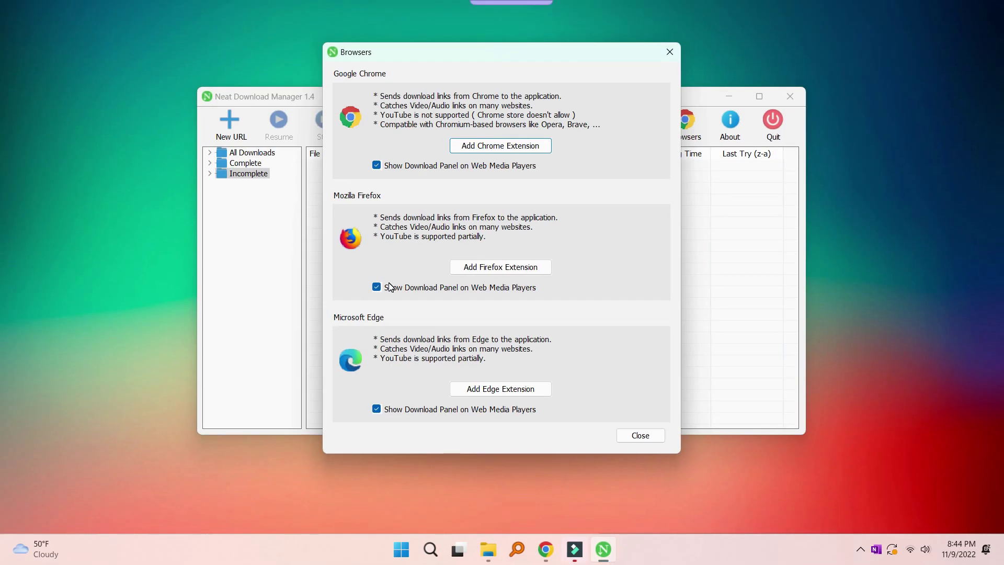
- Find the Brave browser through the system search and launch it
key(super)
text(bra)
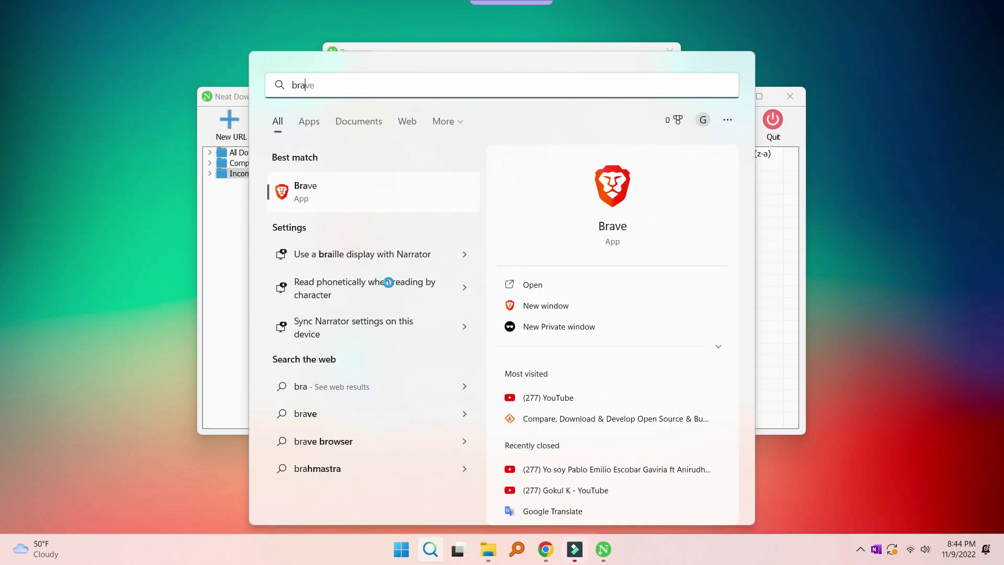
click(359, 199)
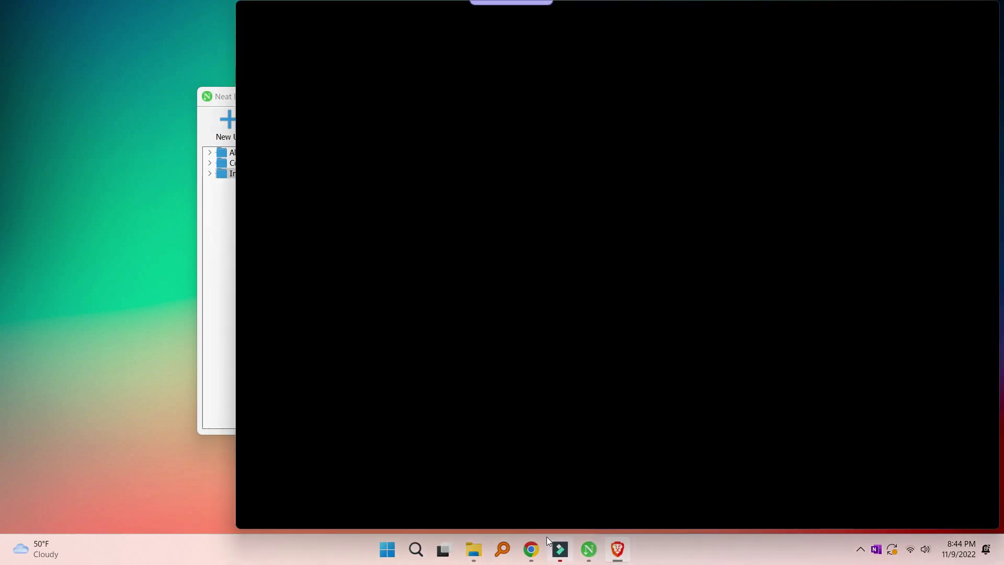
- Switch to Chrome and add the NeatDownloadManager Extension from its web store page
click(536, 547)
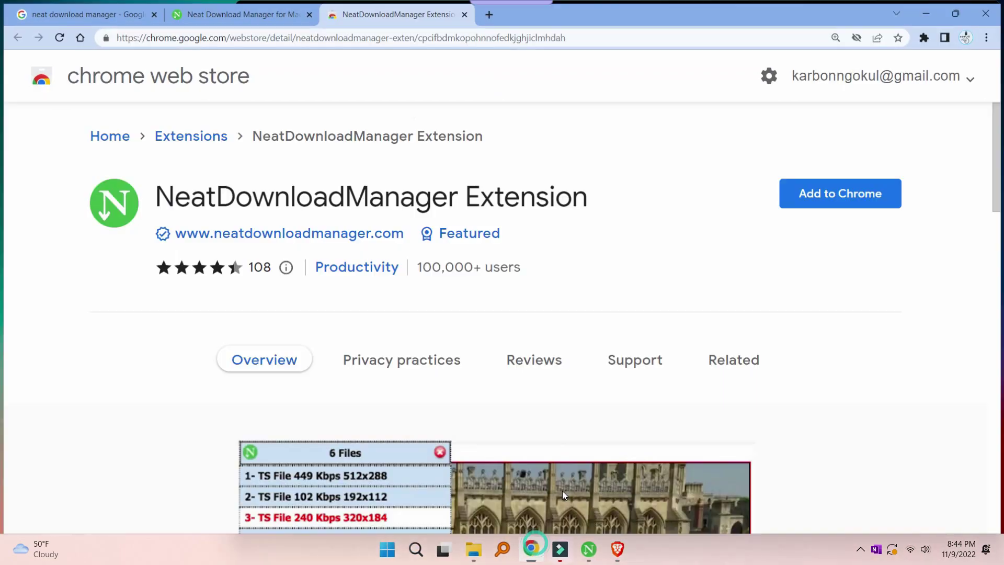
click(846, 192)
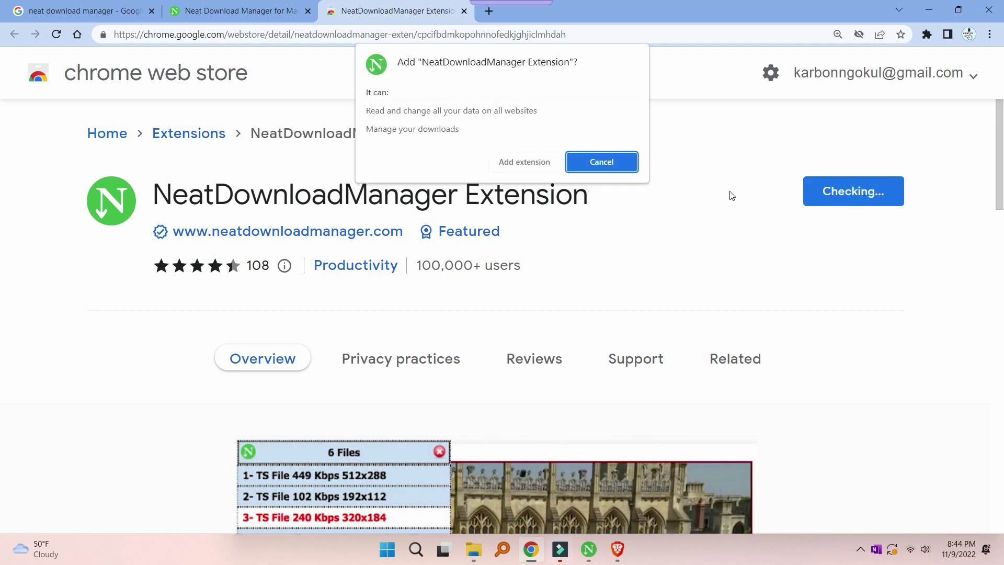
click(539, 163)
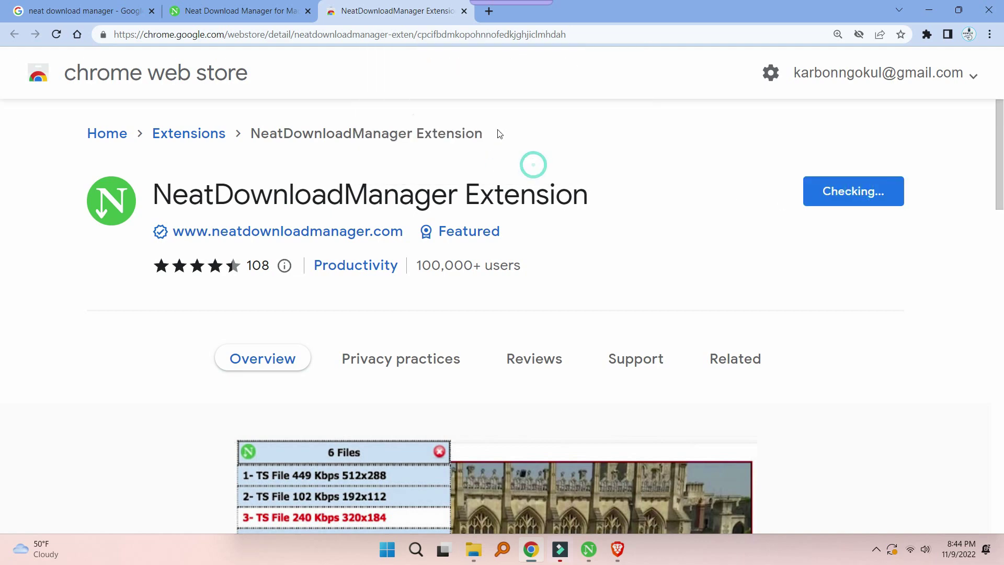
- Copy the extension's web store address from Chrome, minimize Chrome, and open the address in a maximized Brave window
right_click(515, 34)
click(549, 130)
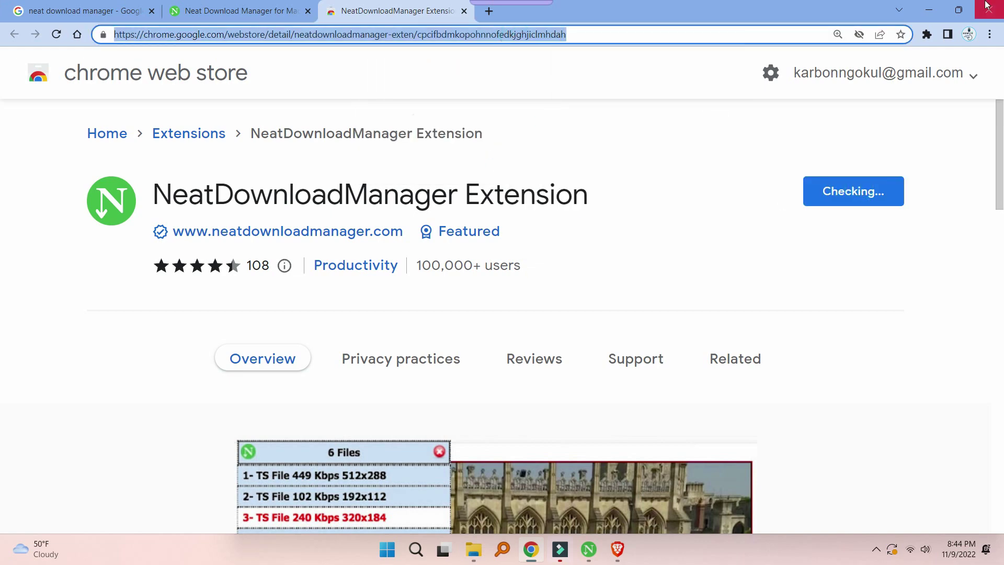
click(929, 10)
click(659, 38)
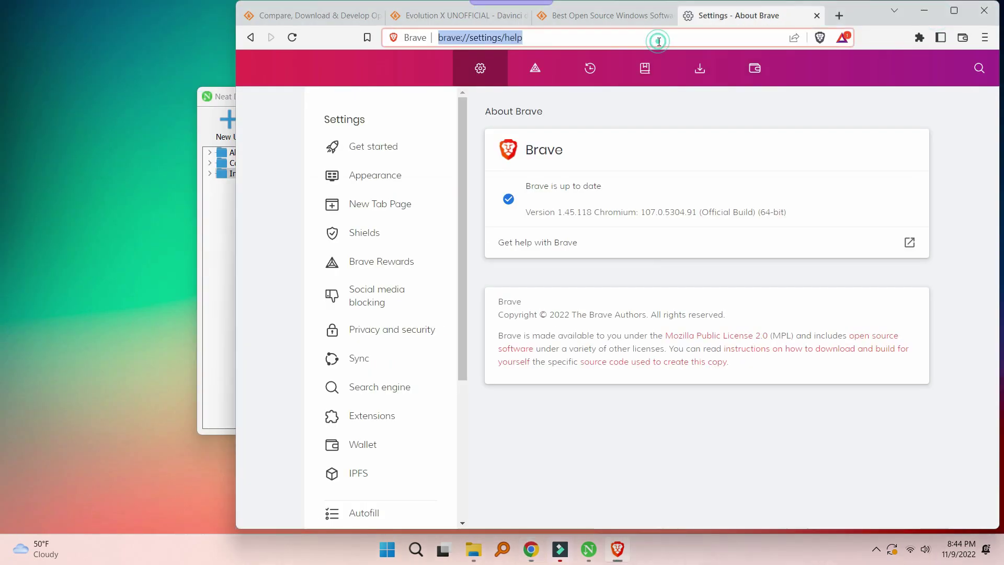
right_click(658, 40)
click(715, 162)
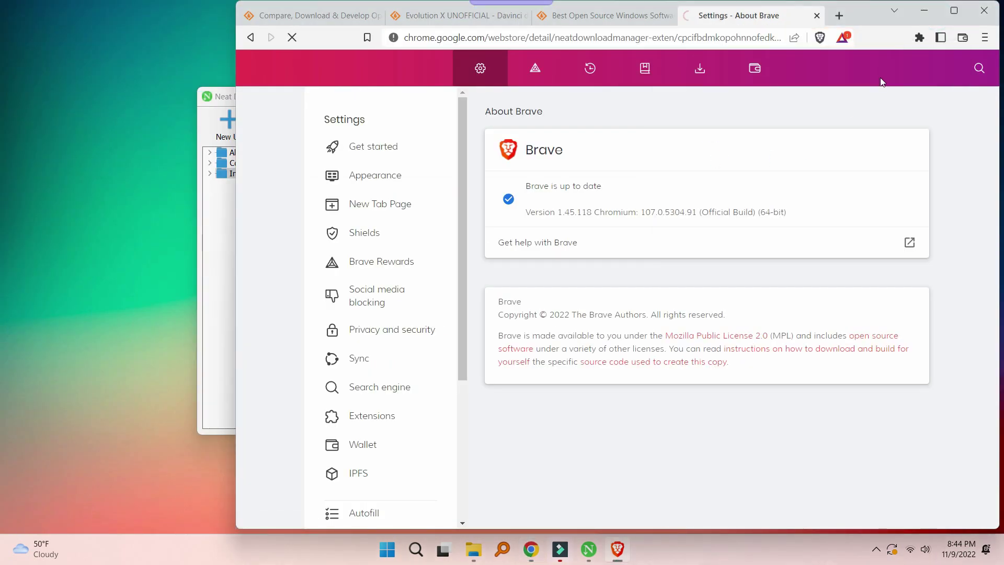
click(954, 10)
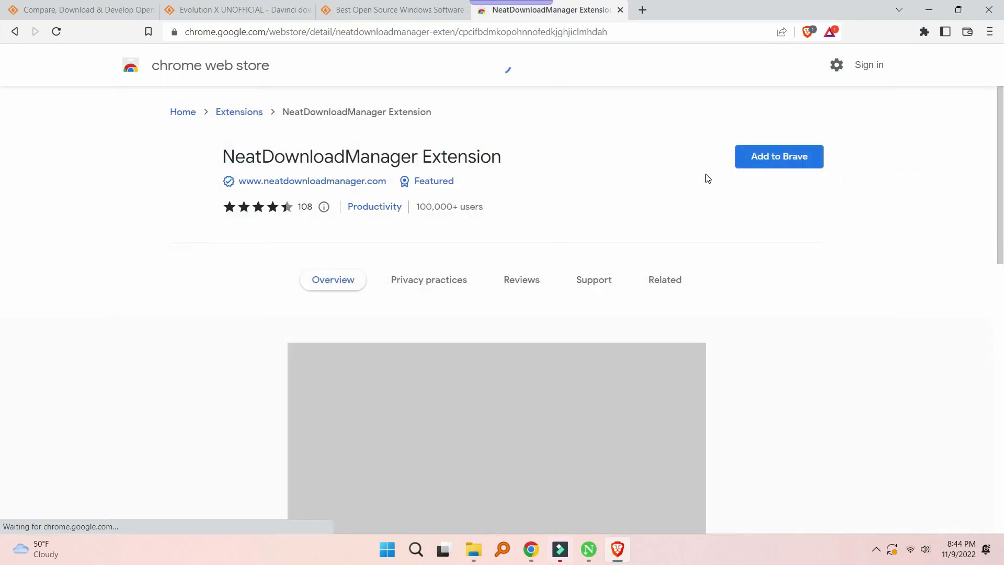
- Add the NeatDownloadManager Extension to Brave, minimize the browser, and close the Browsers dialog in Neat Download Manager
click(793, 164)
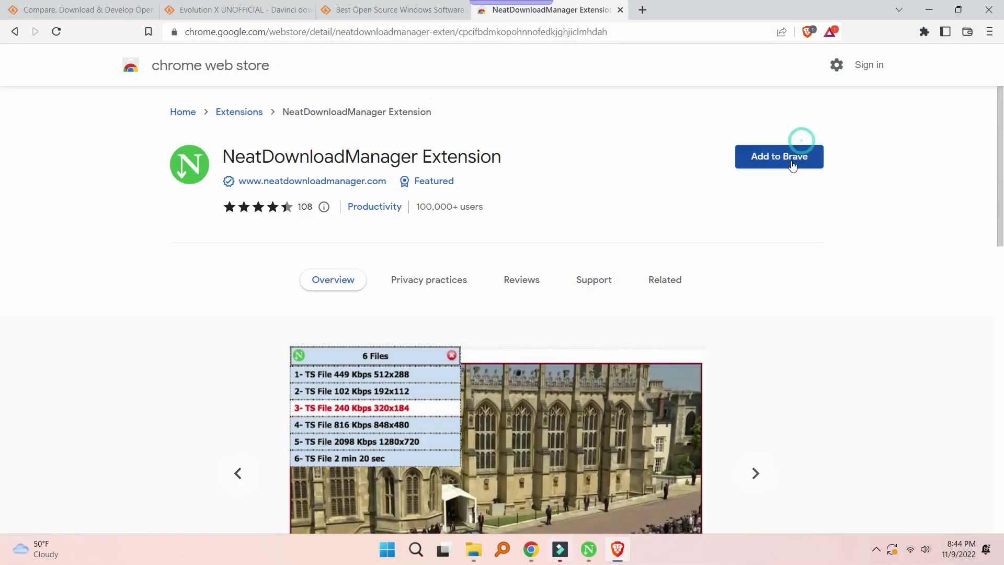
click(537, 184)
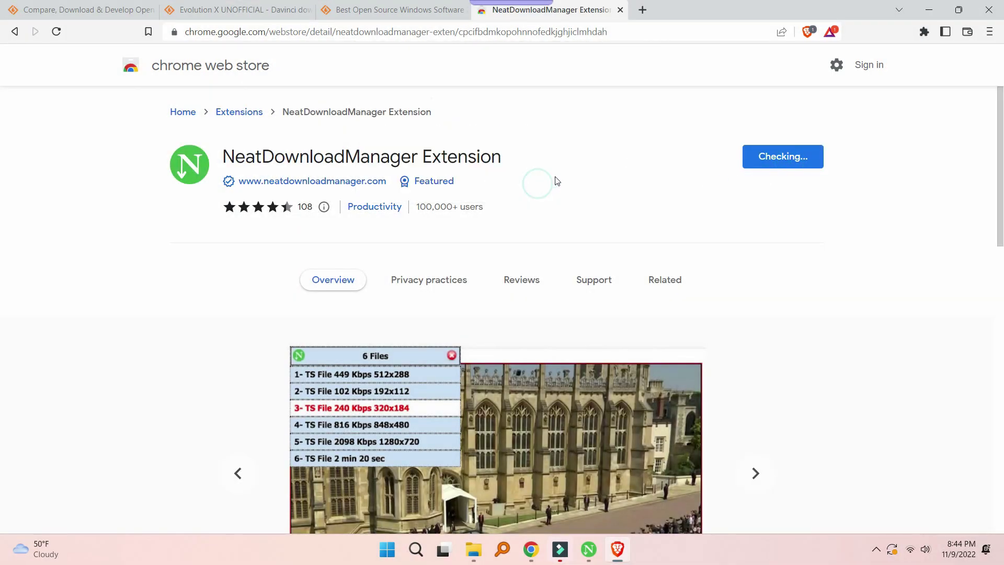
click(929, 10)
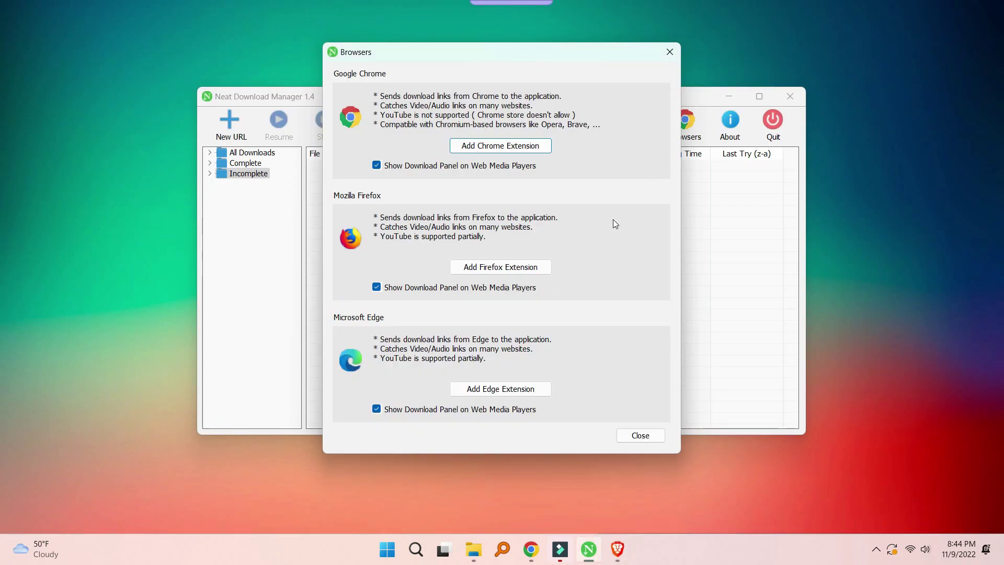
click(669, 53)
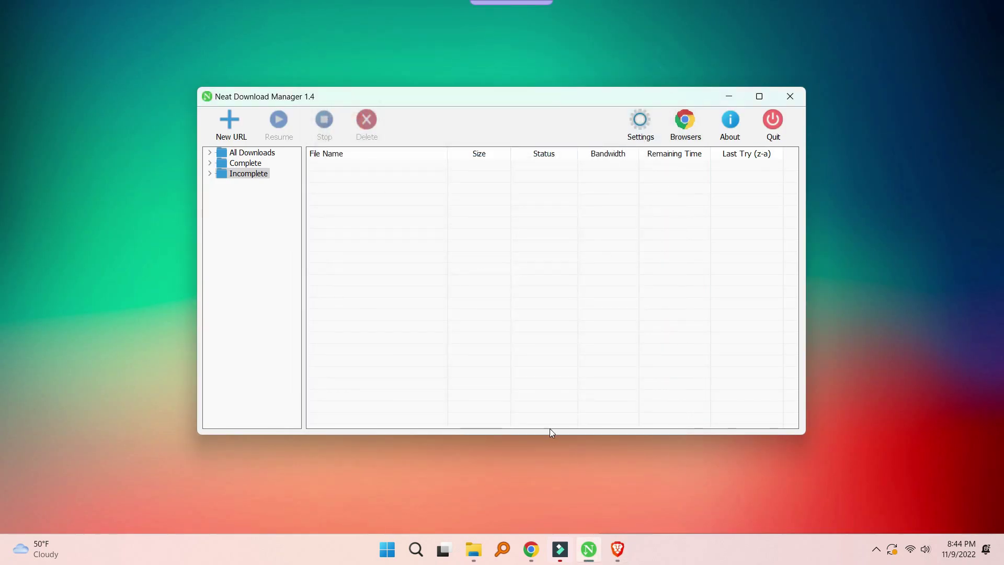
- Return to Brave and exit Internet Download Manager from the hidden notification area icons
key(alt+Tab)
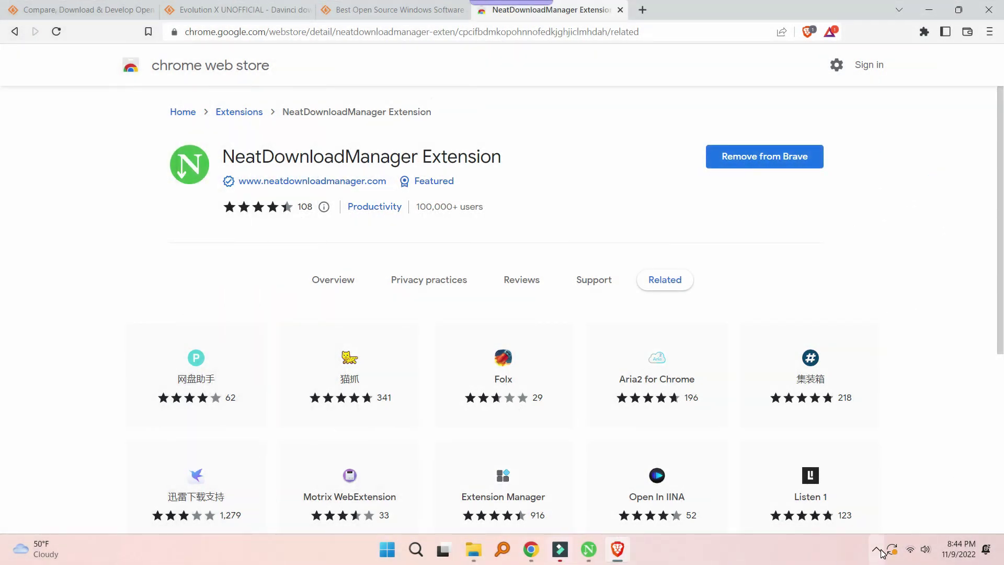
click(876, 549)
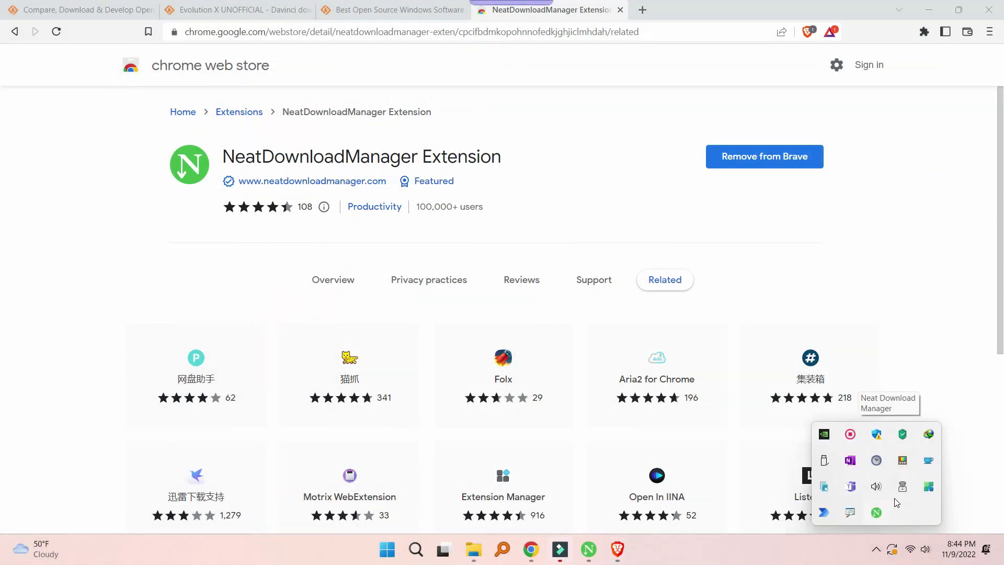
right_click(929, 434)
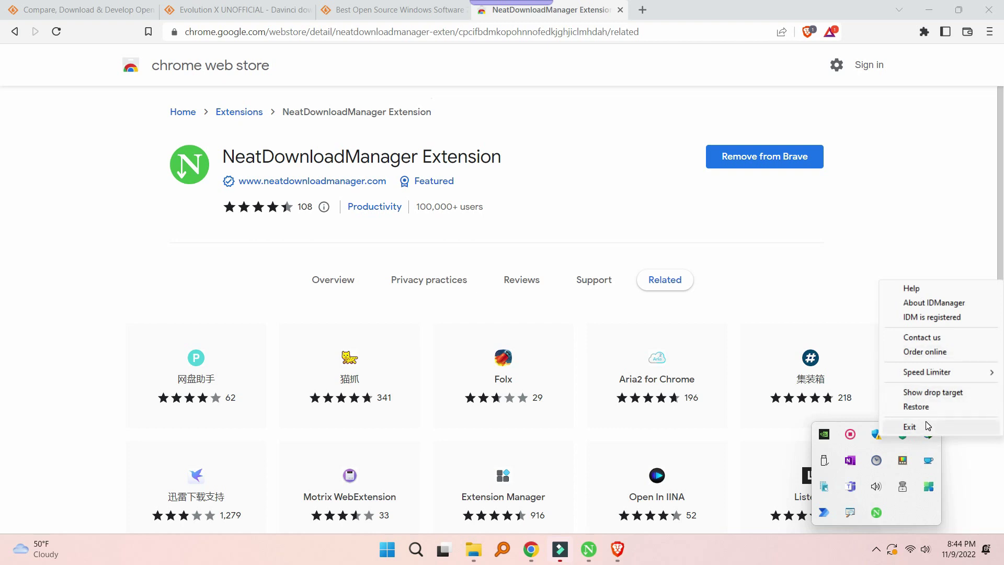
click(924, 430)
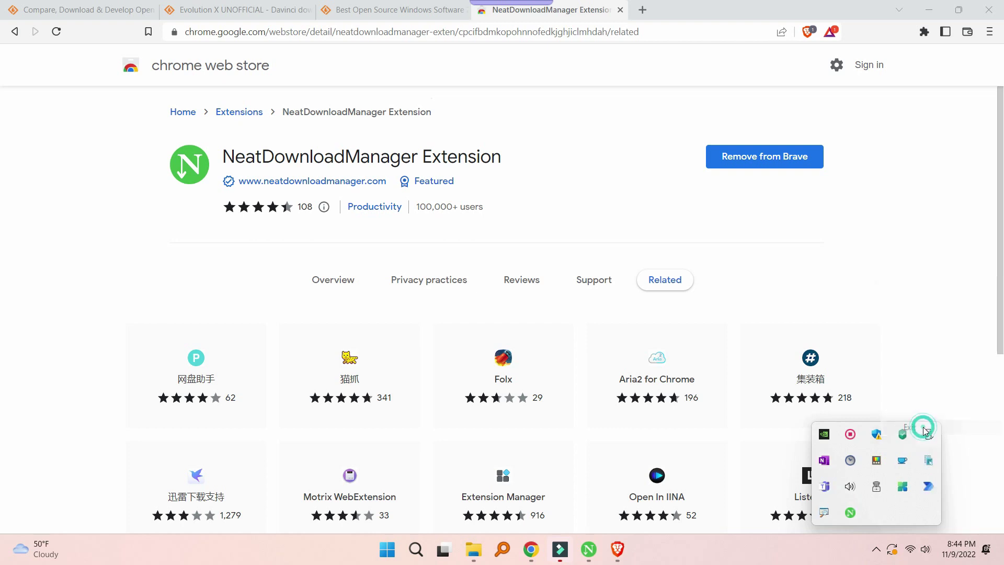
click(643, 10)
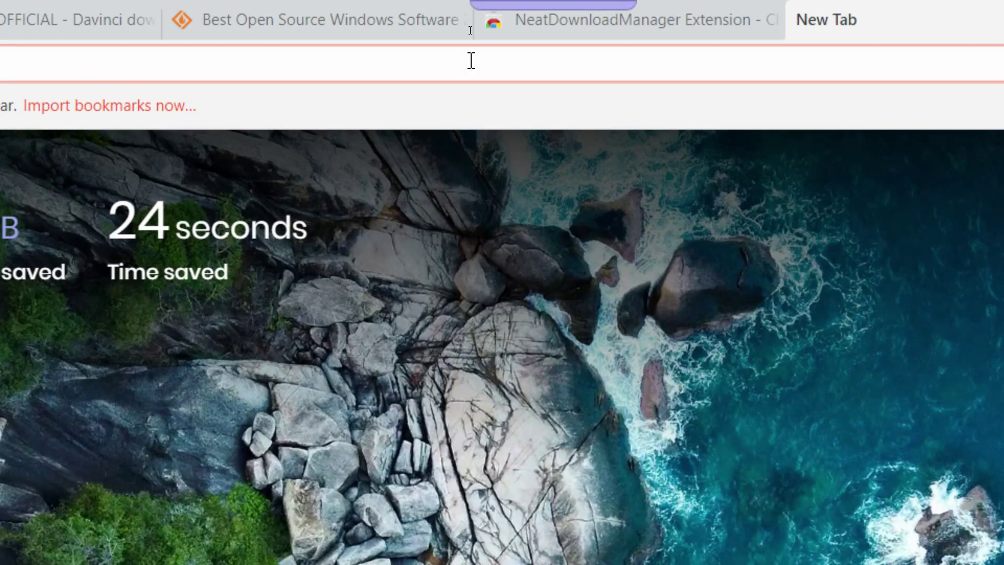
text(g)
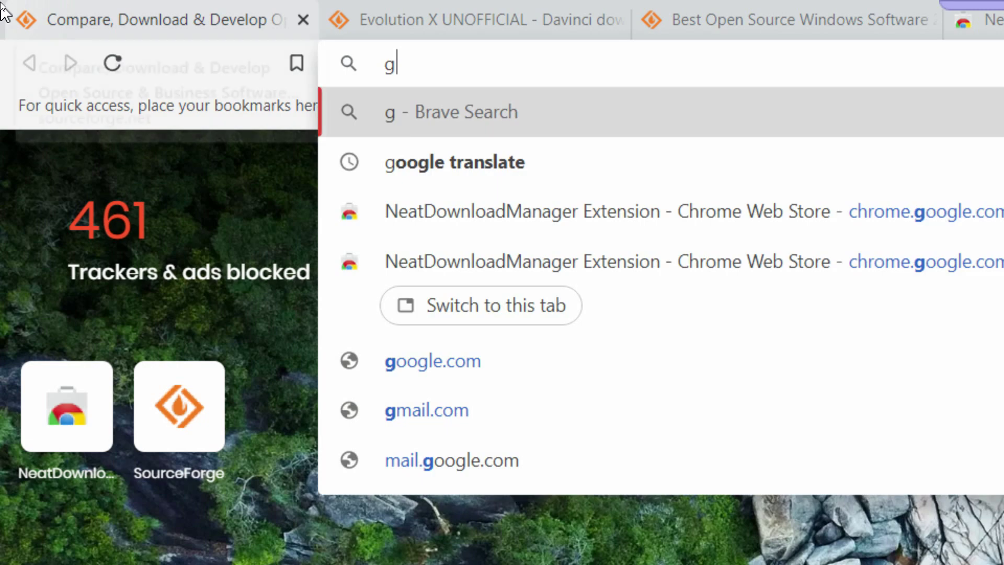
key(BackSpace)
text(fo:e)
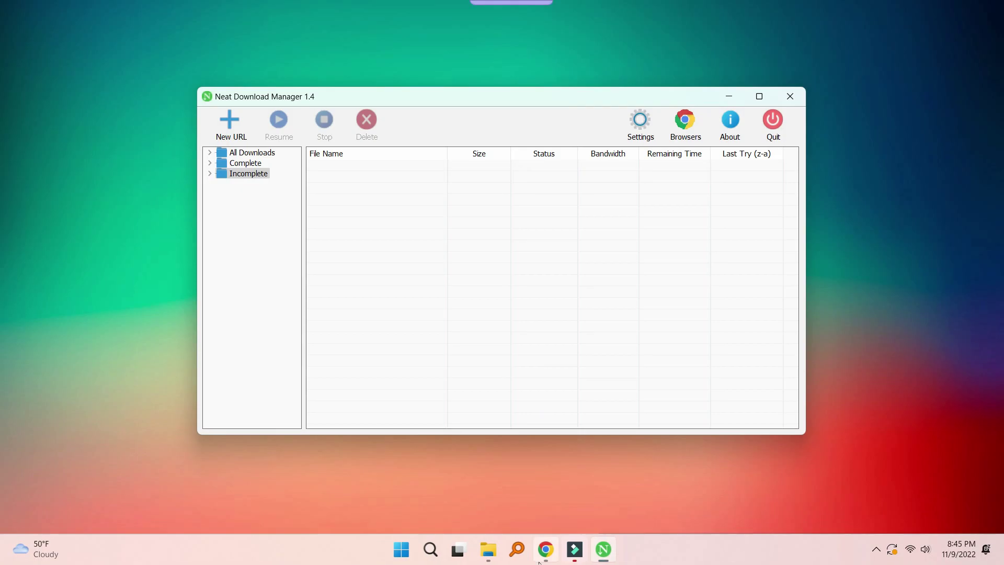
- Switch to Chrome, search for "file hippo", and open FileHippo's VLC Media Player 64-bit page, closing the ad
click(544, 550)
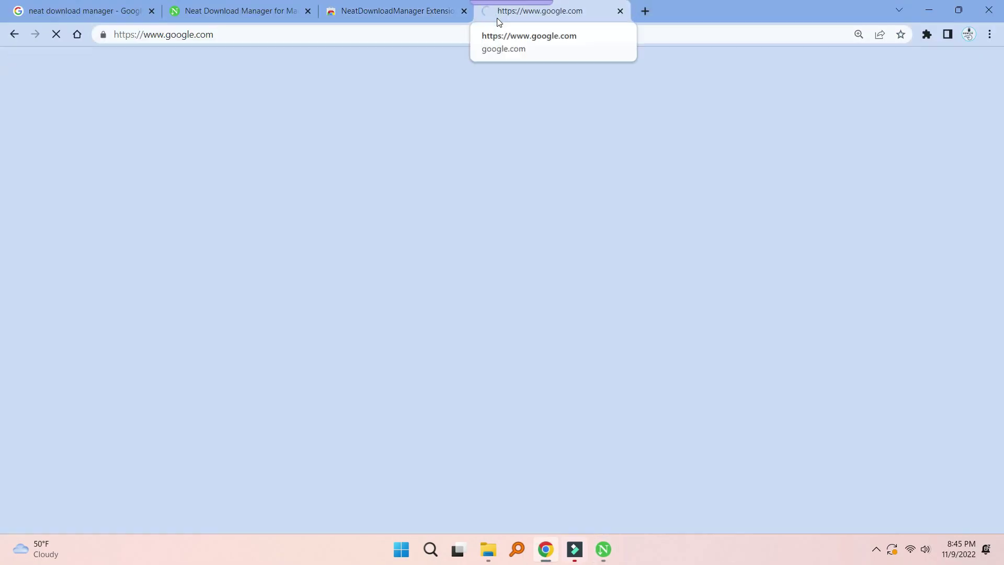
text(file hipp)
click(287, 278)
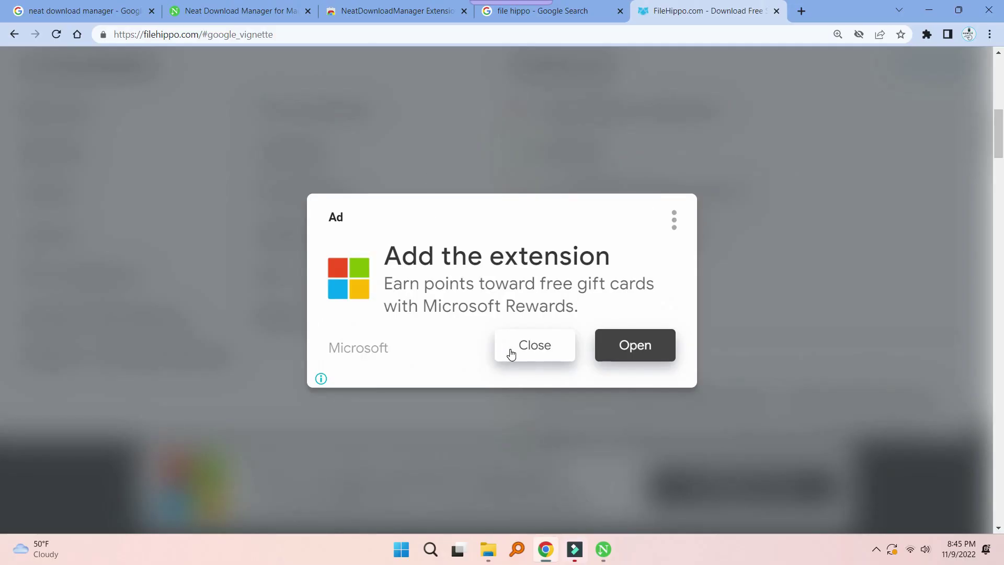
click(511, 354)
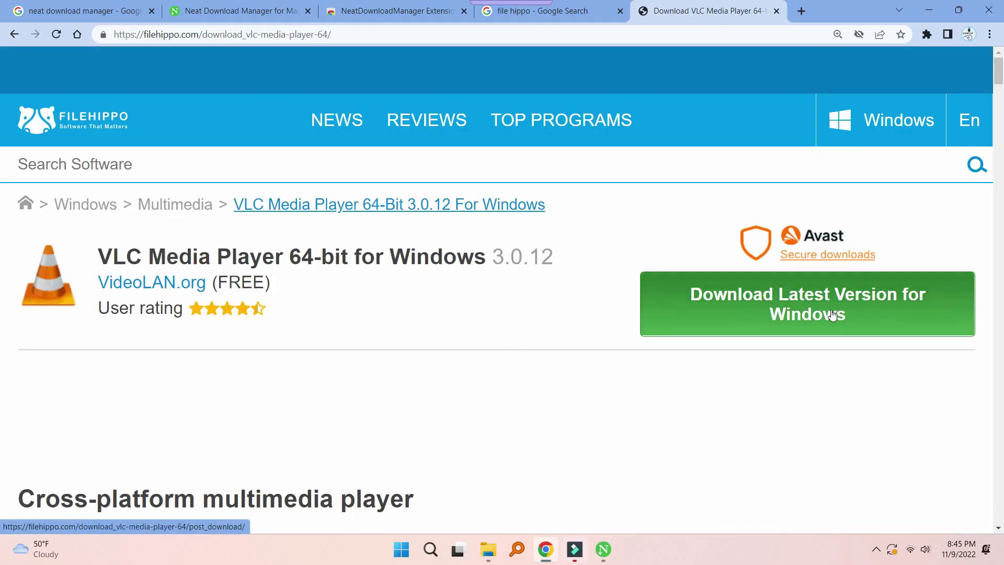
- Download the latest VLC Media Player 64-bit, declining the Avast offer, then dismiss the Download File Info dialog and minimize Chrome
click(783, 313)
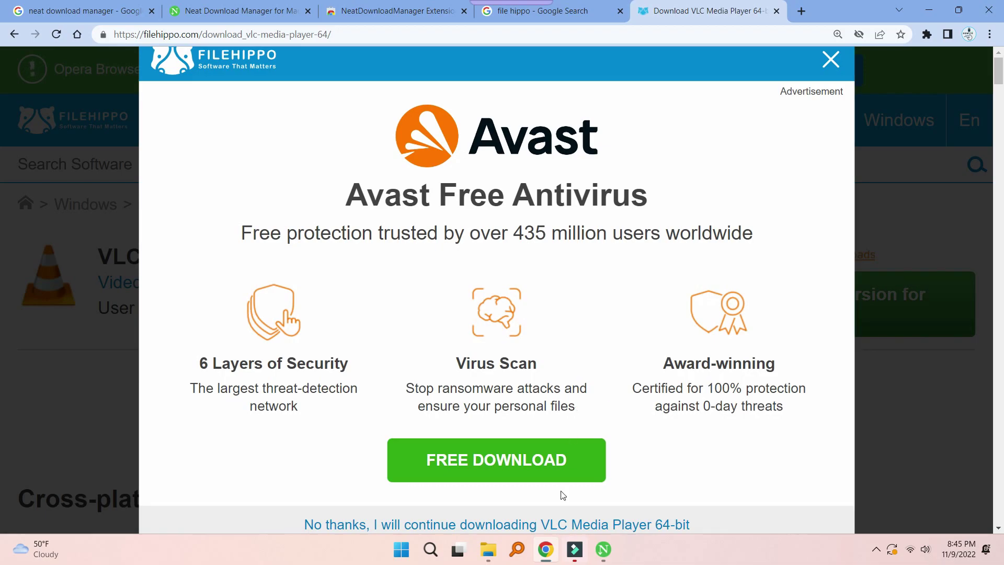
click(502, 525)
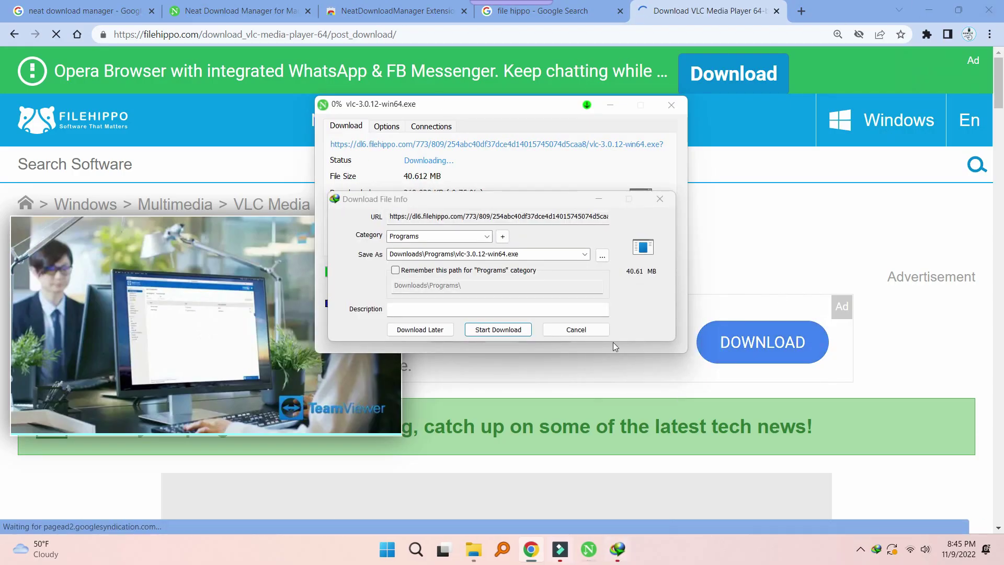
click(498, 329)
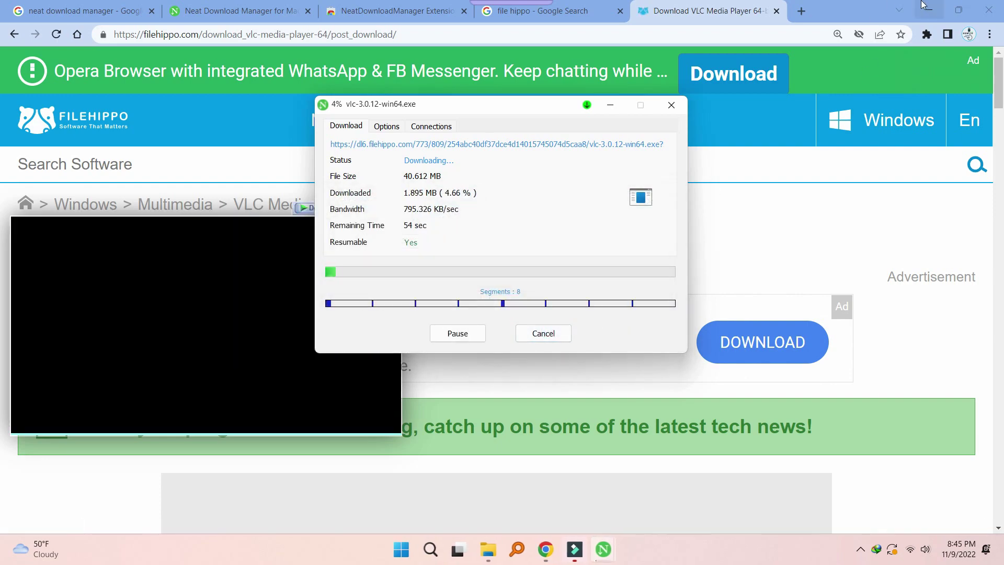
click(925, 6)
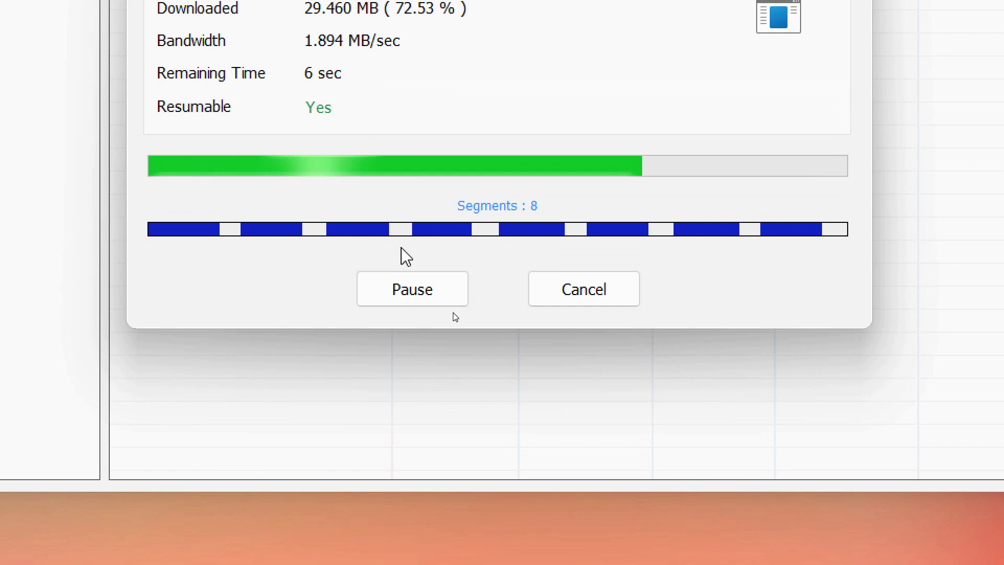
- Pause and resume the vlc-3.0.12-win64.exe download, and close the dialog shown when it completes
click(411, 504)
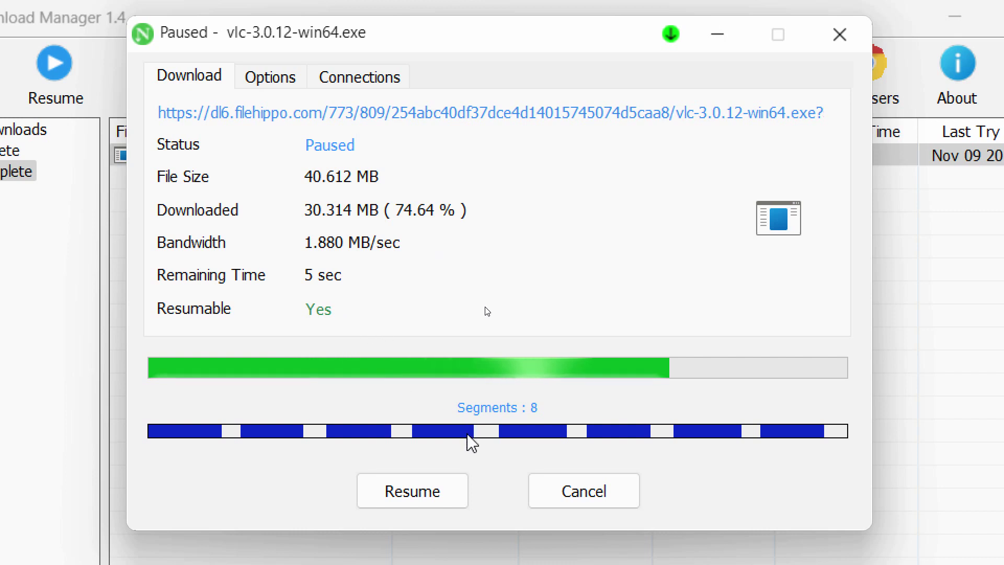
click(446, 493)
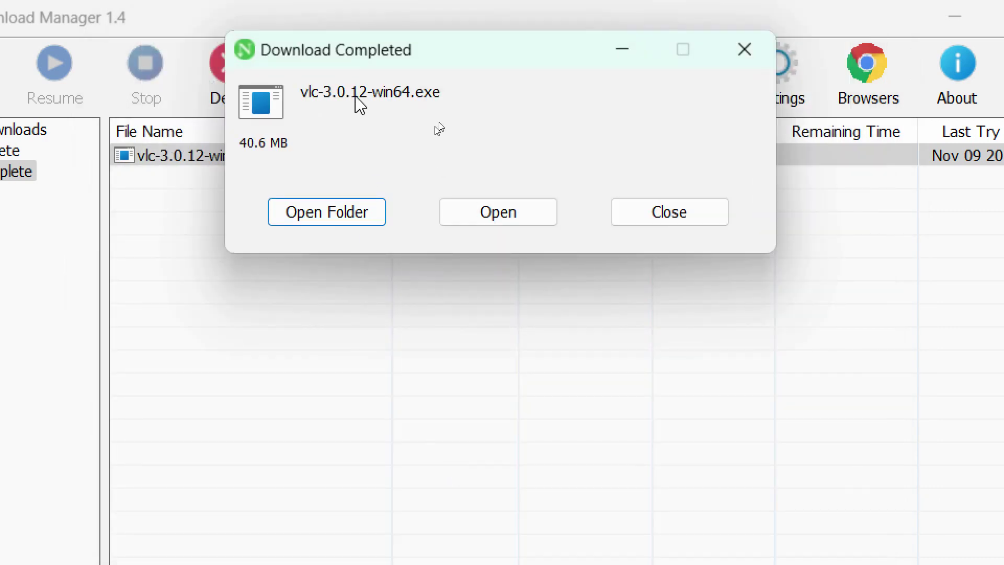
click(674, 223)
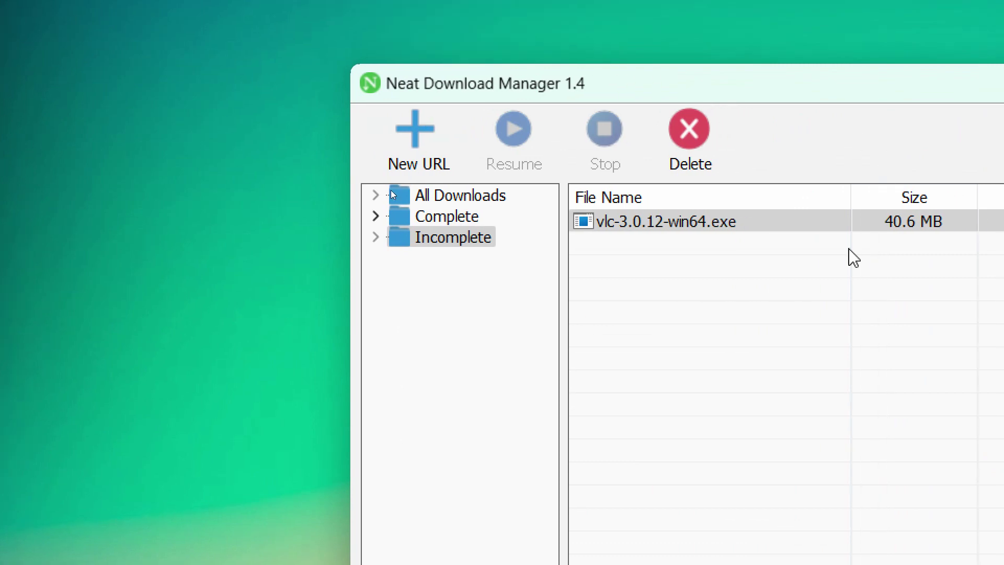
- Examine the Complete downloads by Video, Audio, Compressed, Document and Application category, and check the Incomplete list
click(316, 165)
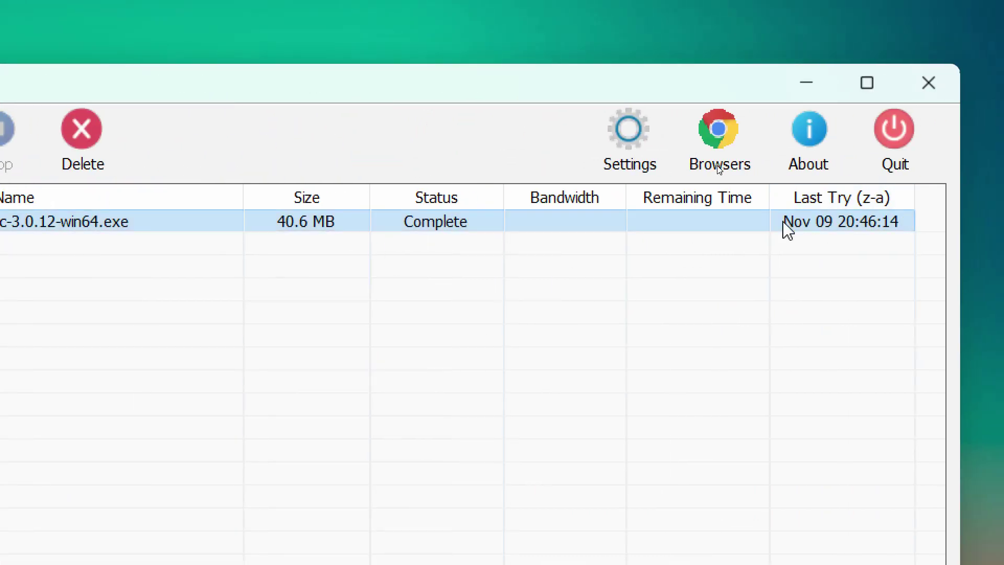
click(42, 245)
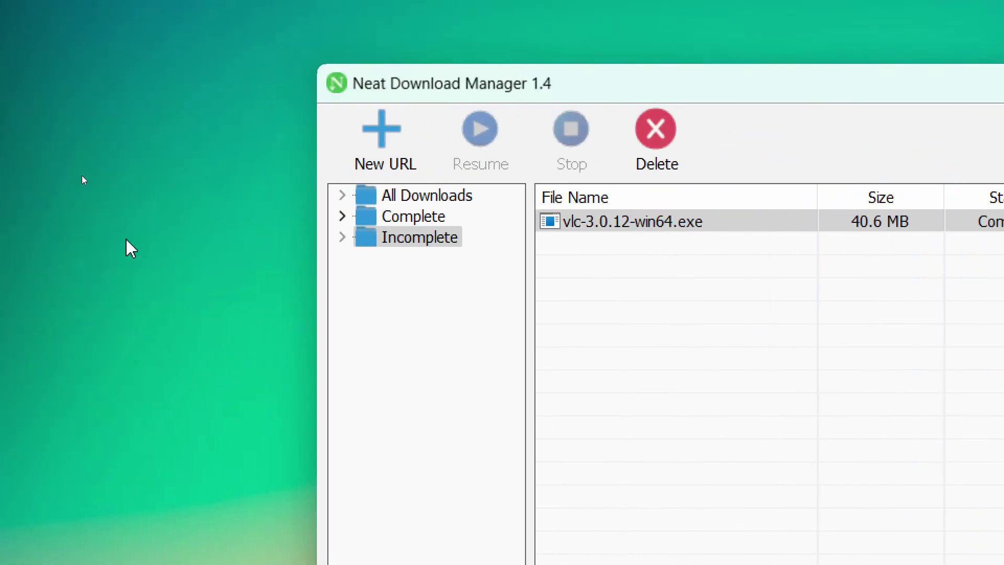
click(233, 158)
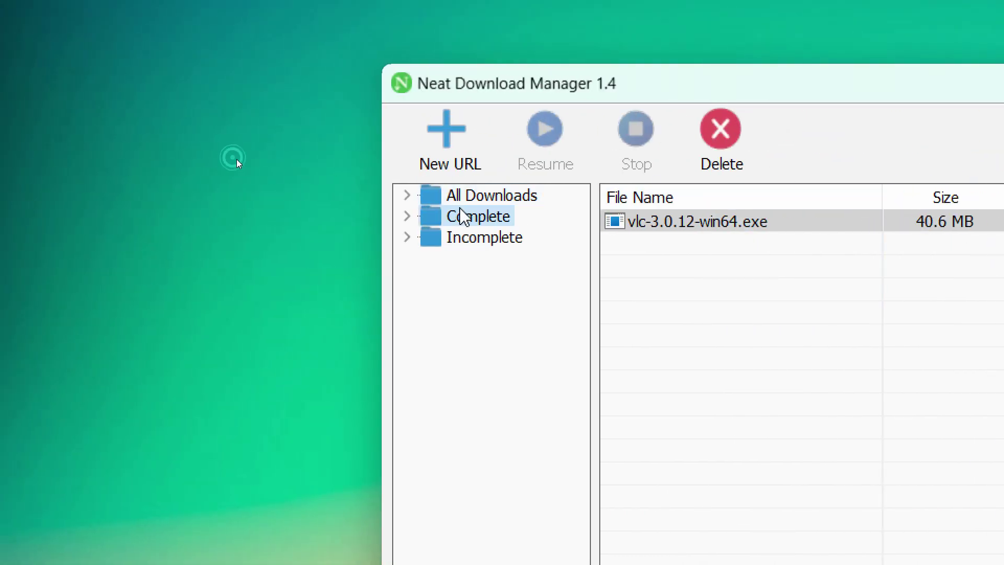
click(407, 216)
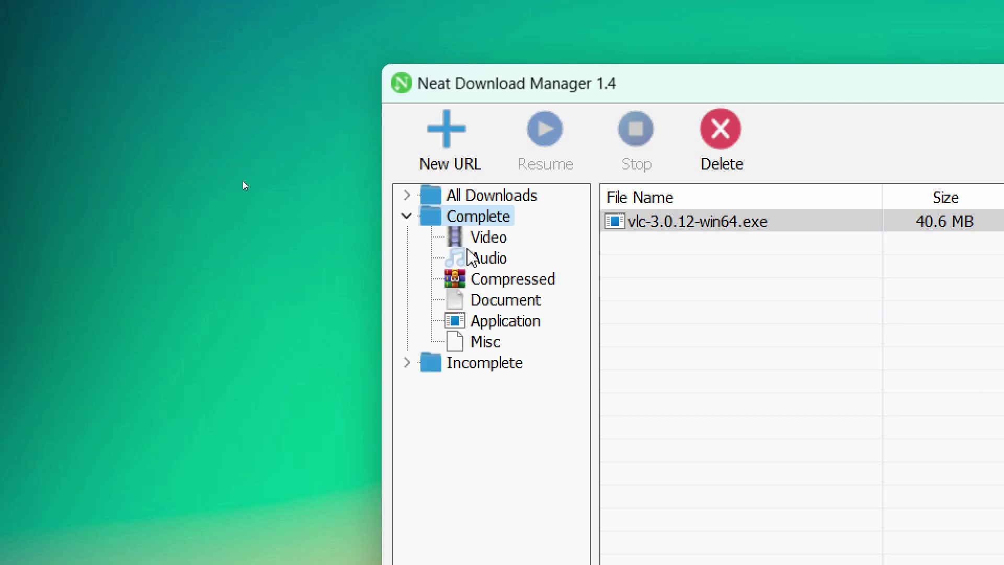
click(489, 238)
click(490, 258)
click(510, 278)
click(509, 308)
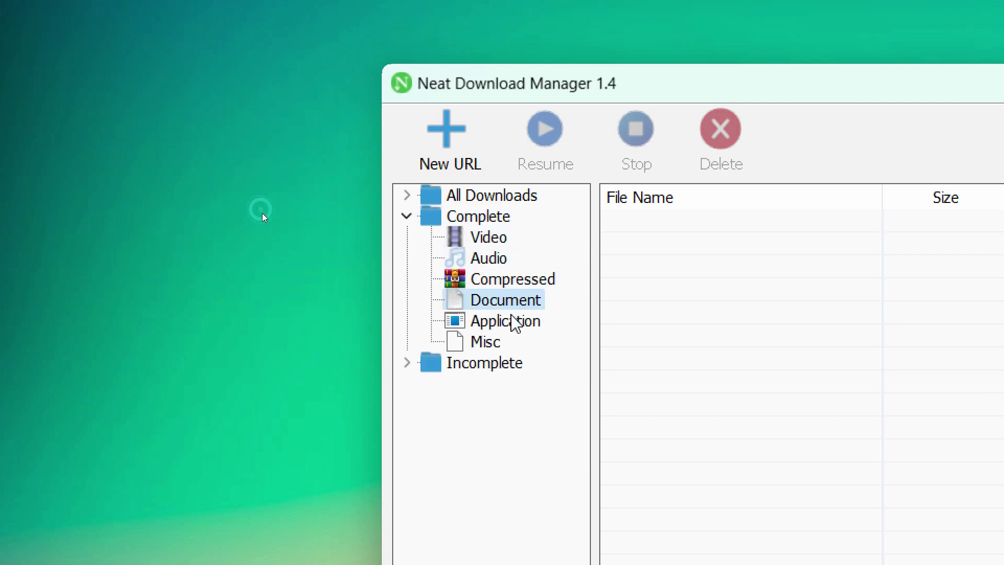
click(510, 320)
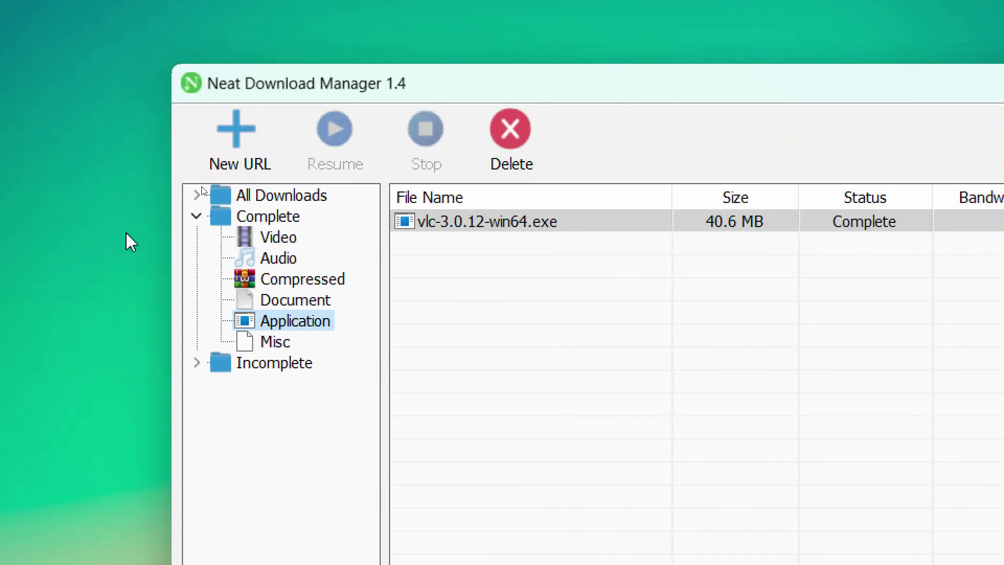
click(274, 362)
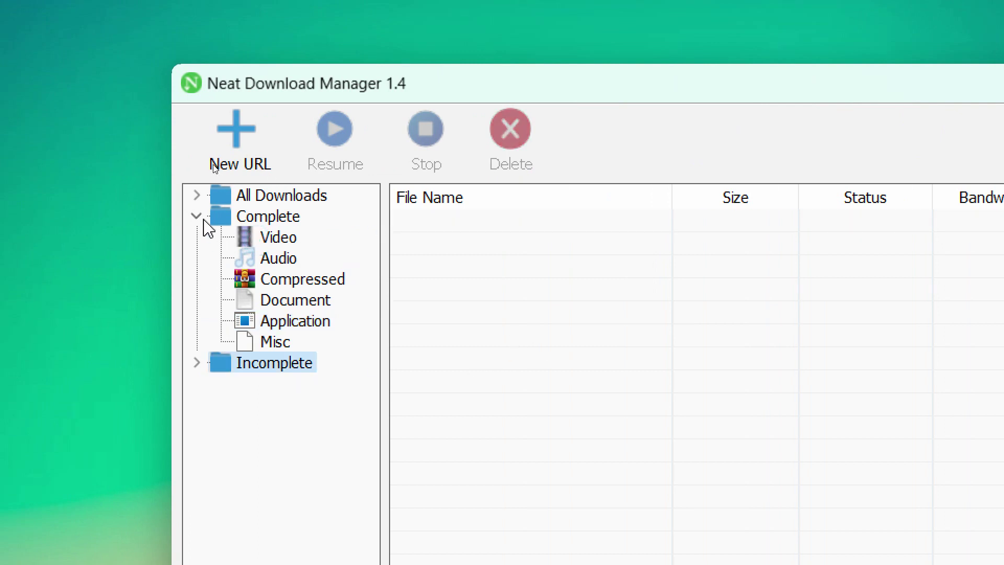
- Collapse the Complete category in the Neat Download Manager list, and open File Explorer
double_click(269, 215)
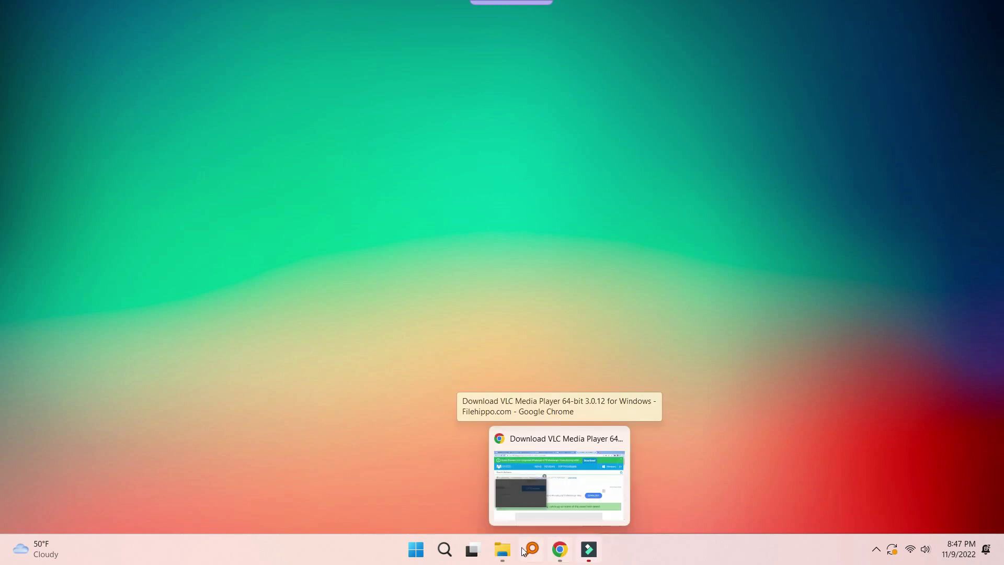
click(505, 548)
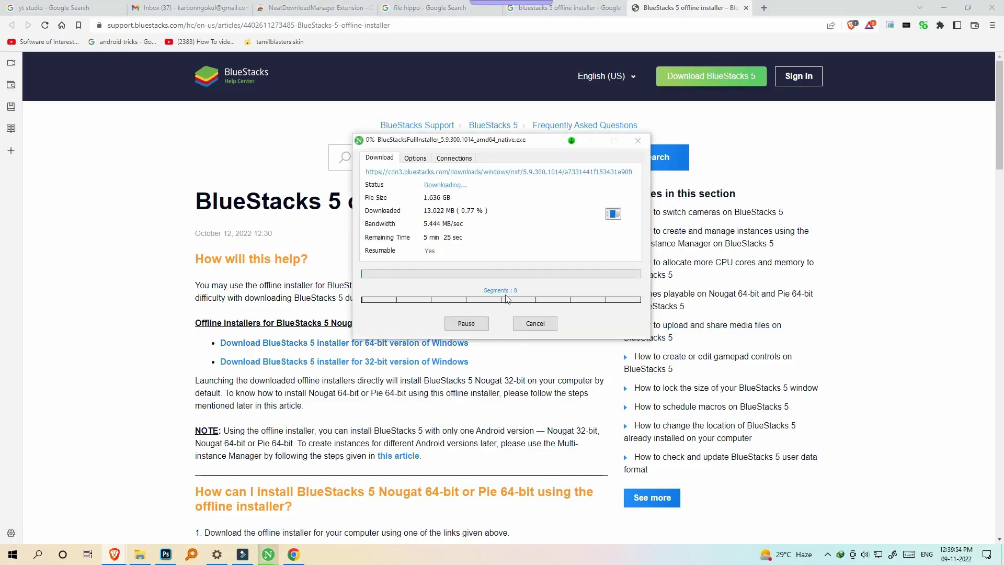
- Minimize the browser windows, close the Browsers dialog, minimize Neat Download Manager, and cancel the Download File Info dialog
click(949, 6)
click(950, 7)
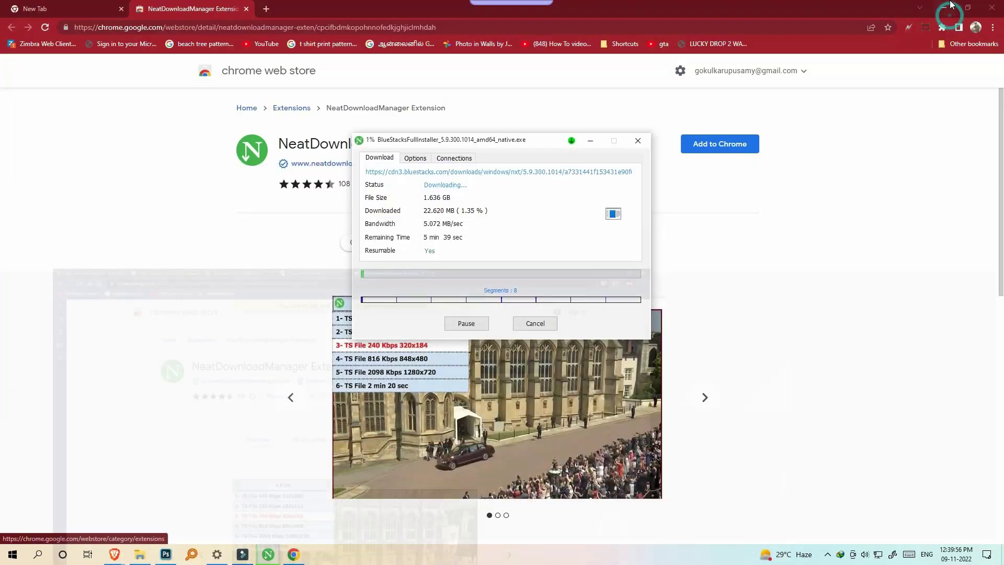
click(950, 8)
click(949, 10)
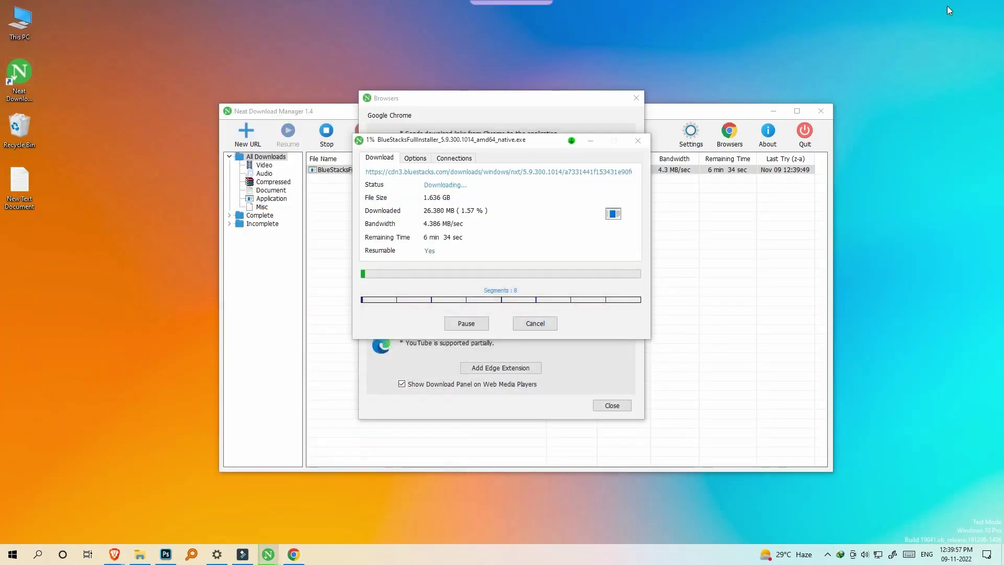
click(760, 298)
click(637, 97)
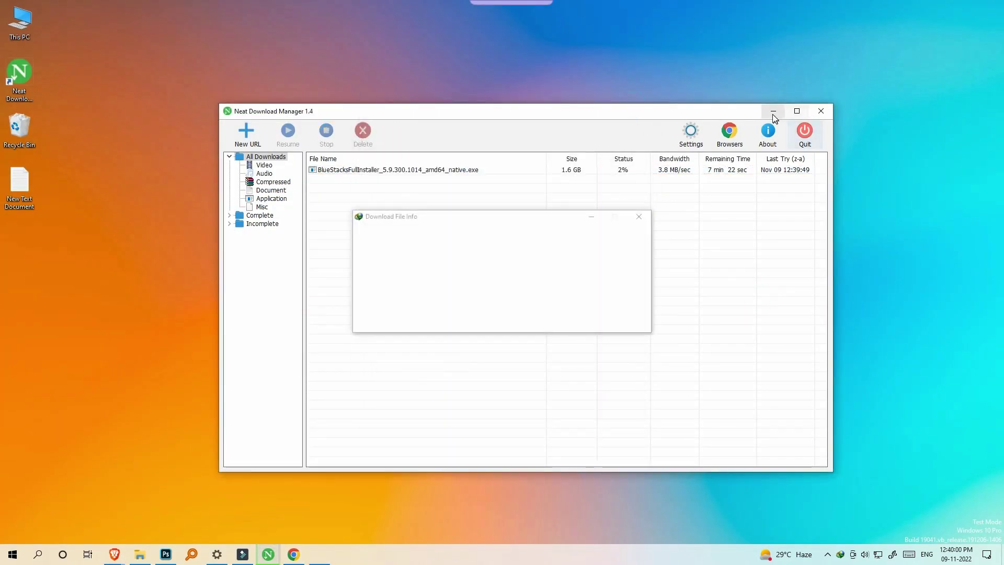
click(773, 111)
click(558, 323)
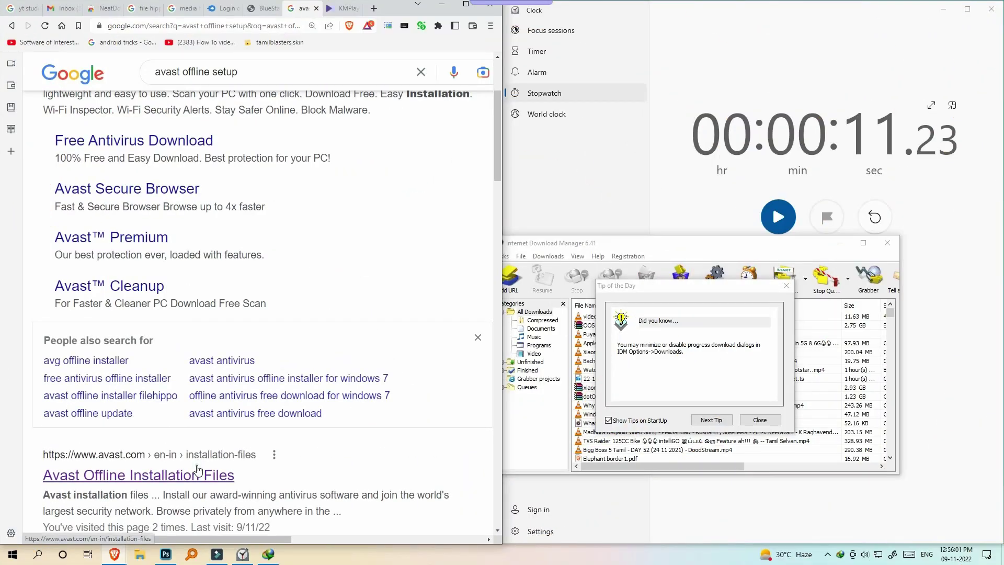
- Open the Avast Offline Installation Files page, close the Internet Download Manager tip and window, and reset the stopwatch
click(197, 473)
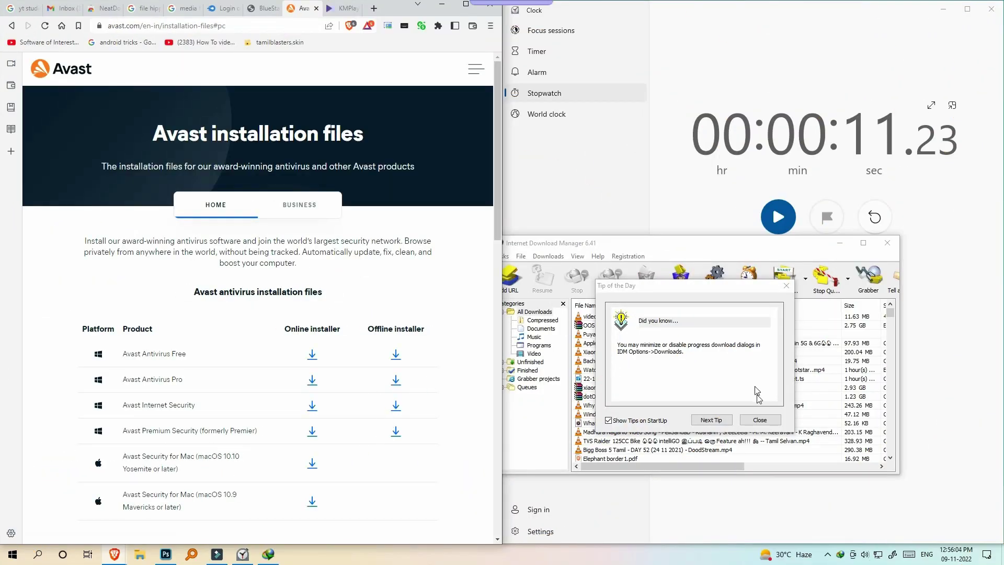
click(759, 420)
click(895, 245)
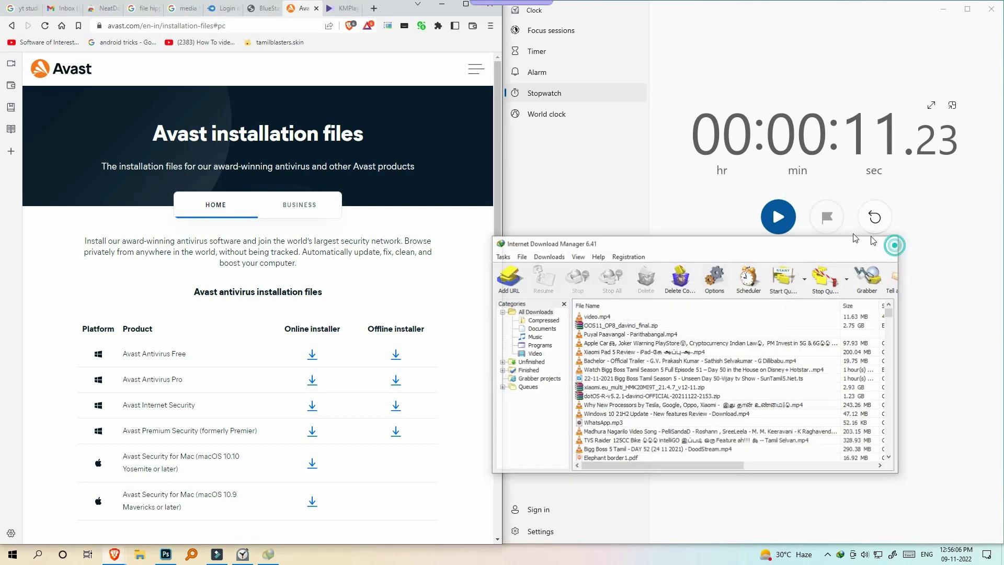
click(874, 216)
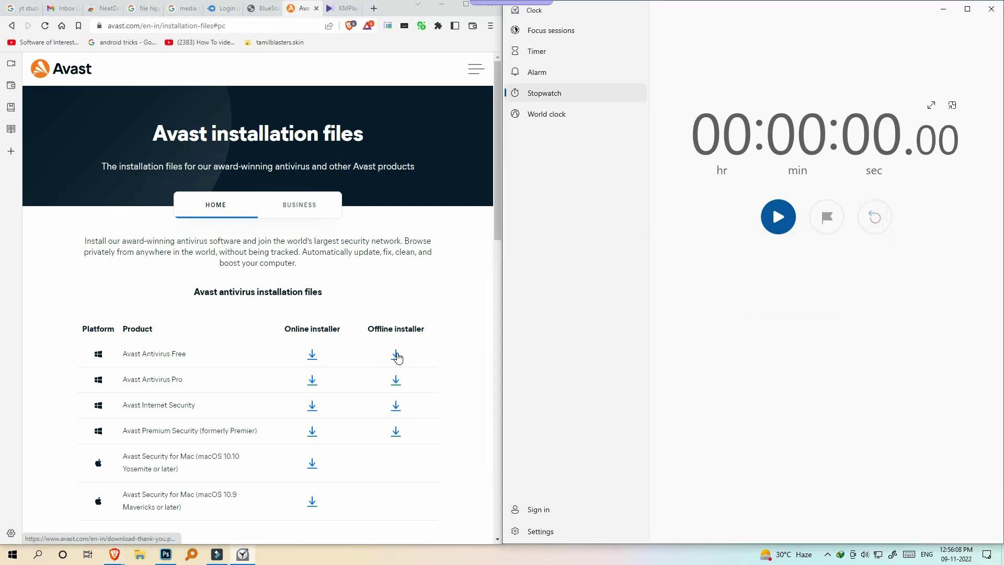
- Download the Avast Antivirus Free offline installer with Internet Download Manager, timing it with the stopwatch, and dismiss the Neat extension alert
click(397, 358)
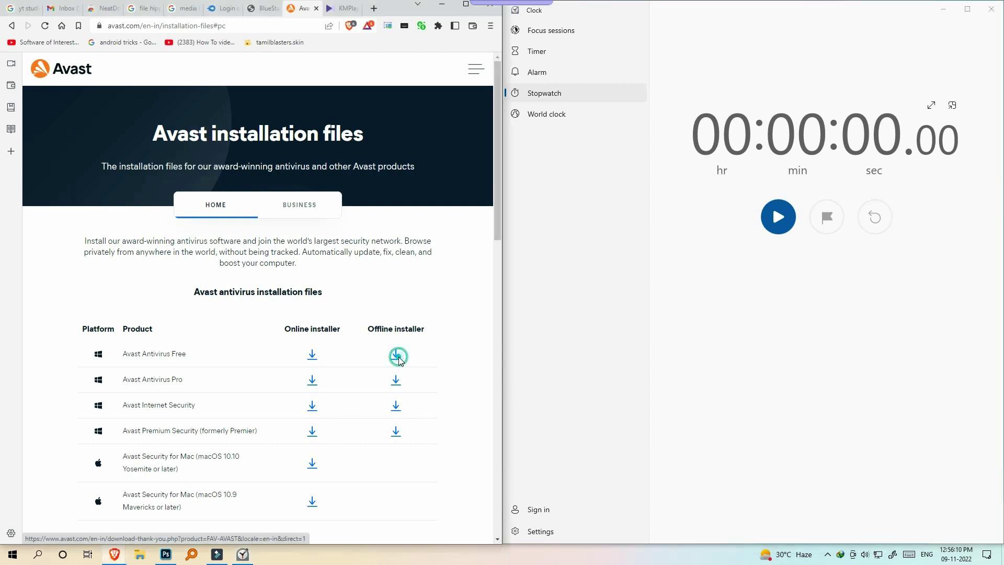
click(498, 323)
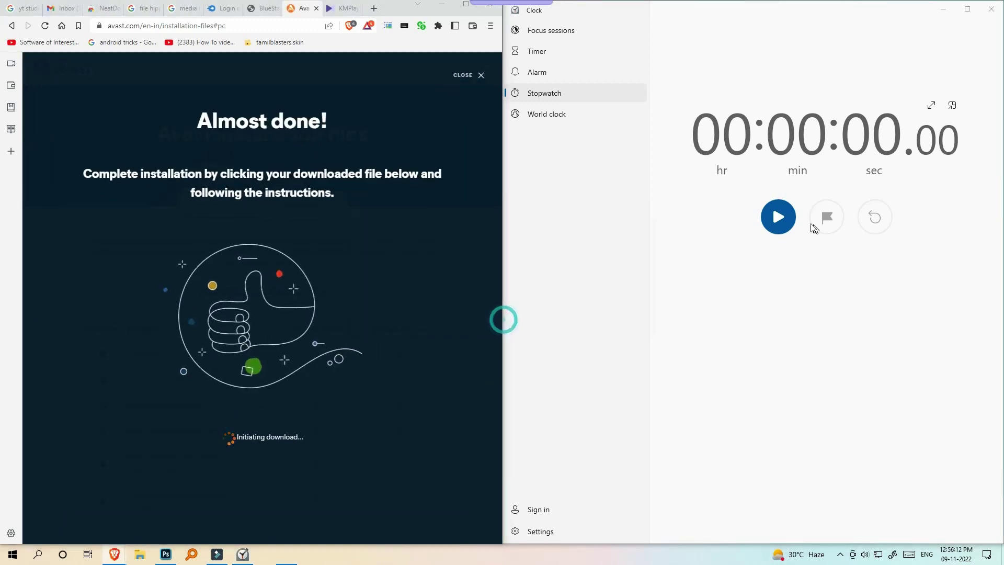
click(777, 217)
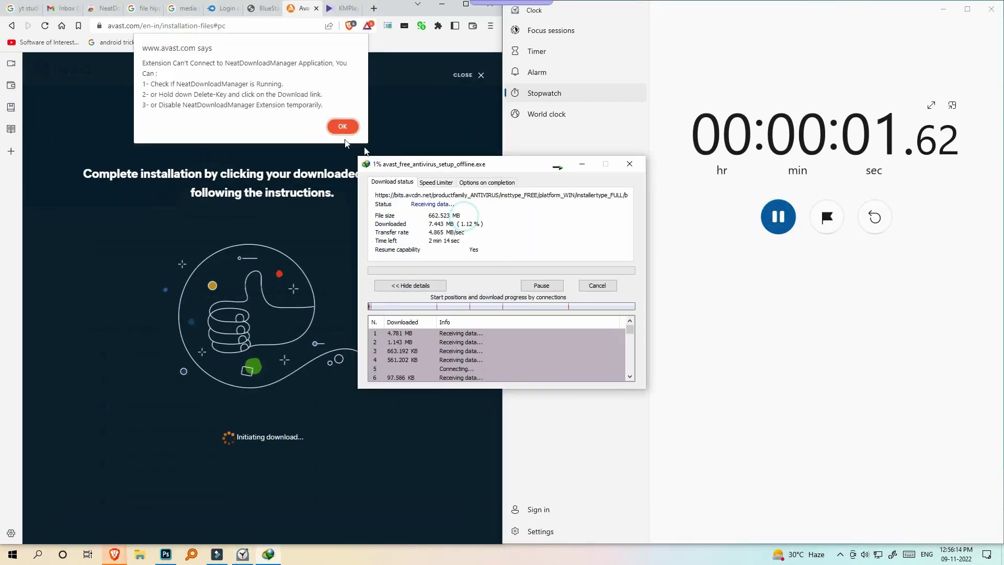
click(342, 126)
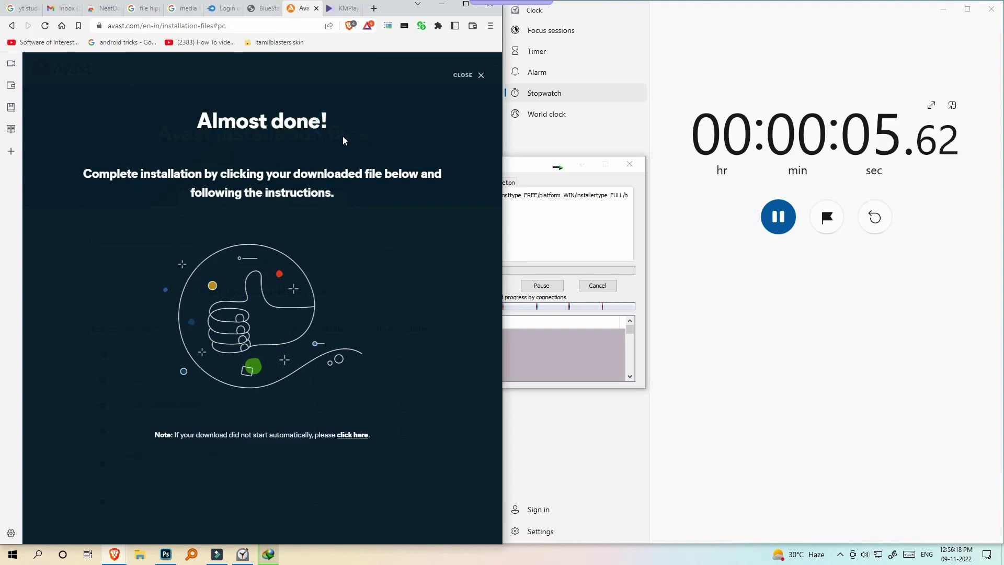
click(512, 215)
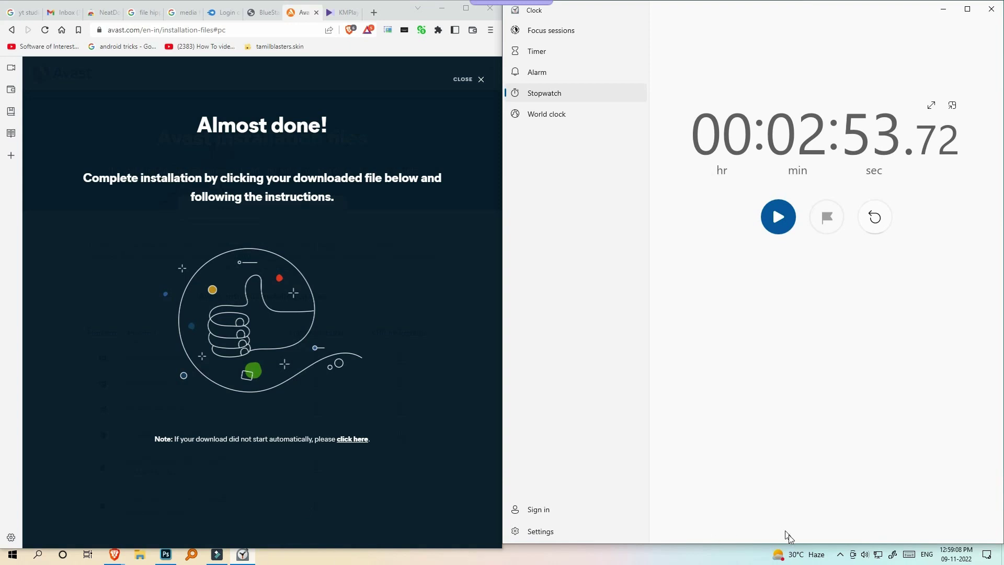
- Open Internet Download Manager, select avast_free_antivirus_setup_offline.exe in its list, and exit the program completely
click(839, 555)
click(829, 533)
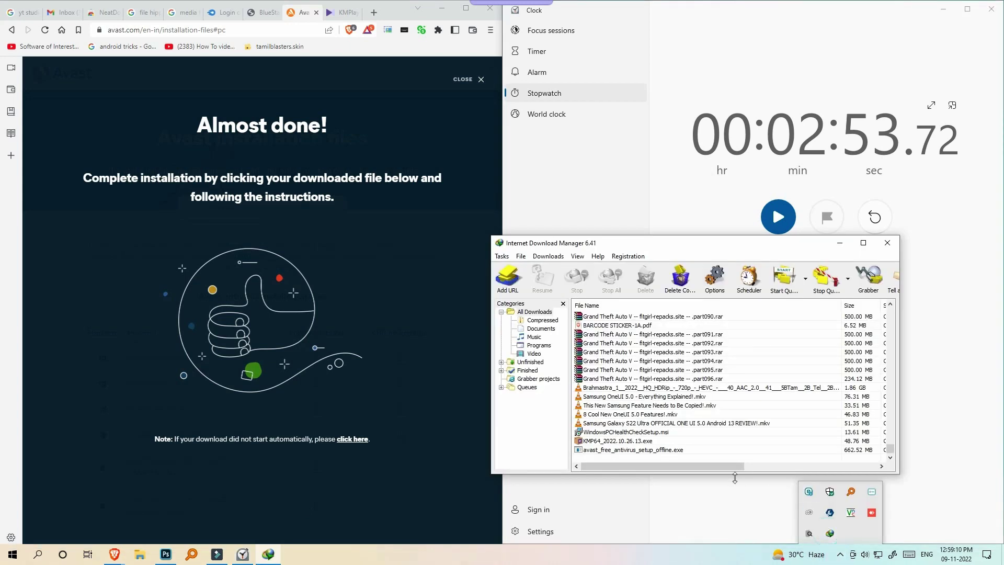
click(723, 451)
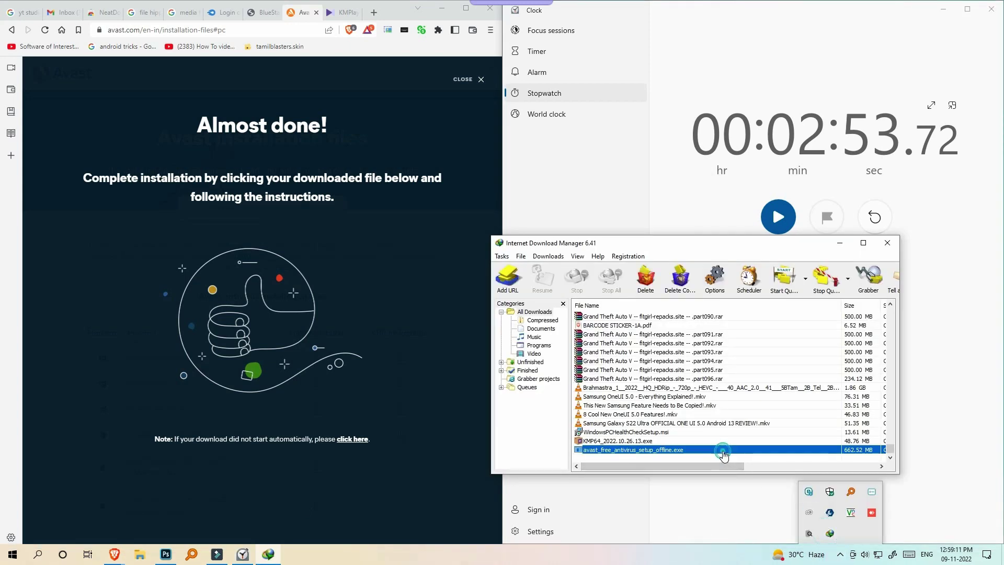
right_click(829, 536)
click(836, 536)
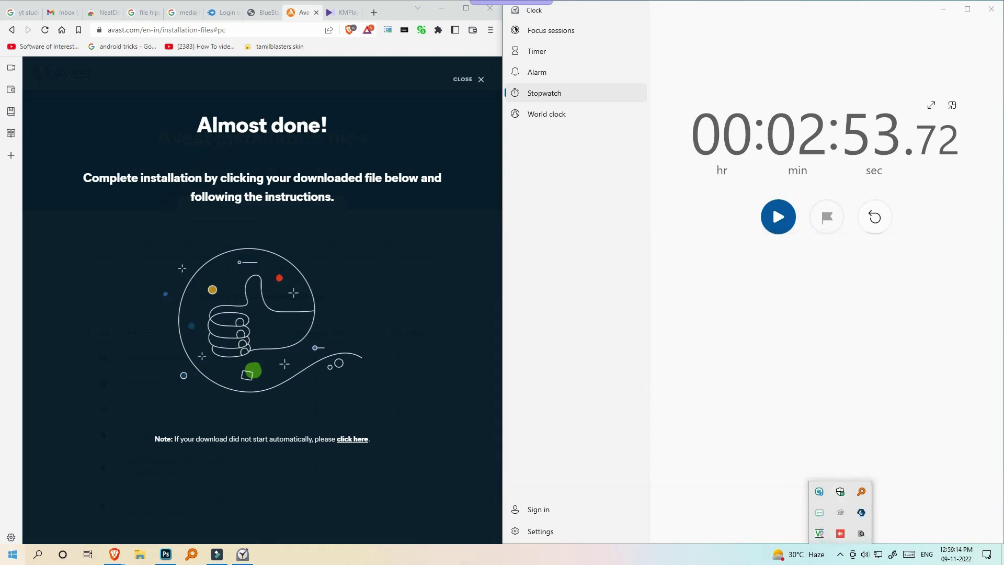
- Search Windows for "neat", launch Neat Download Manager, and close its main window
click(2, 561)
text(nea)
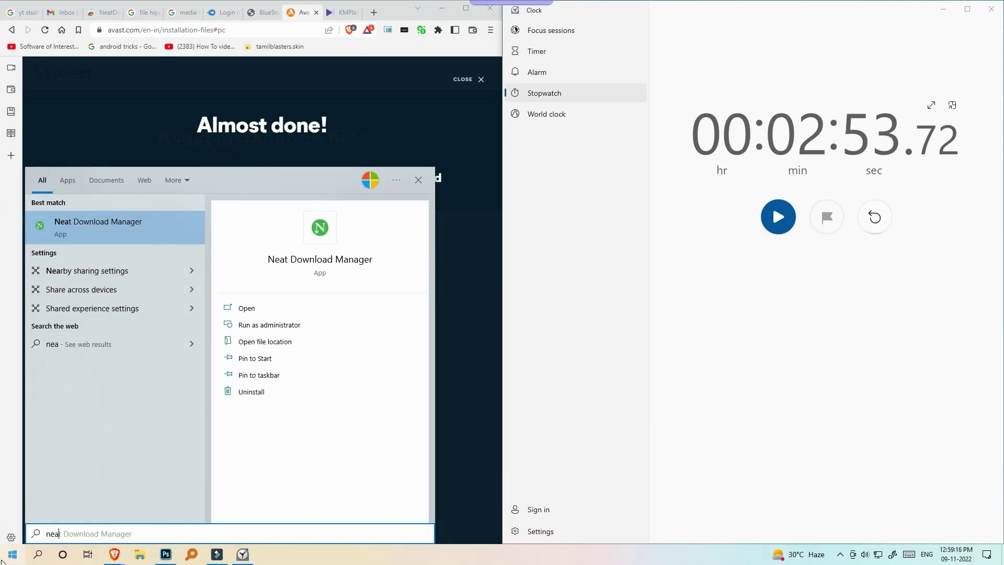
text(t)
key(Return)
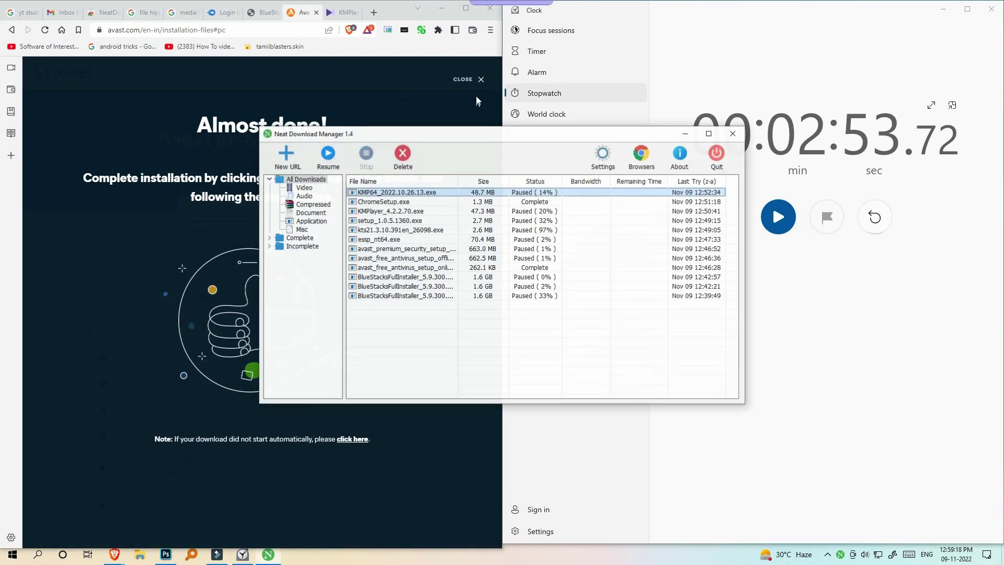
click(734, 134)
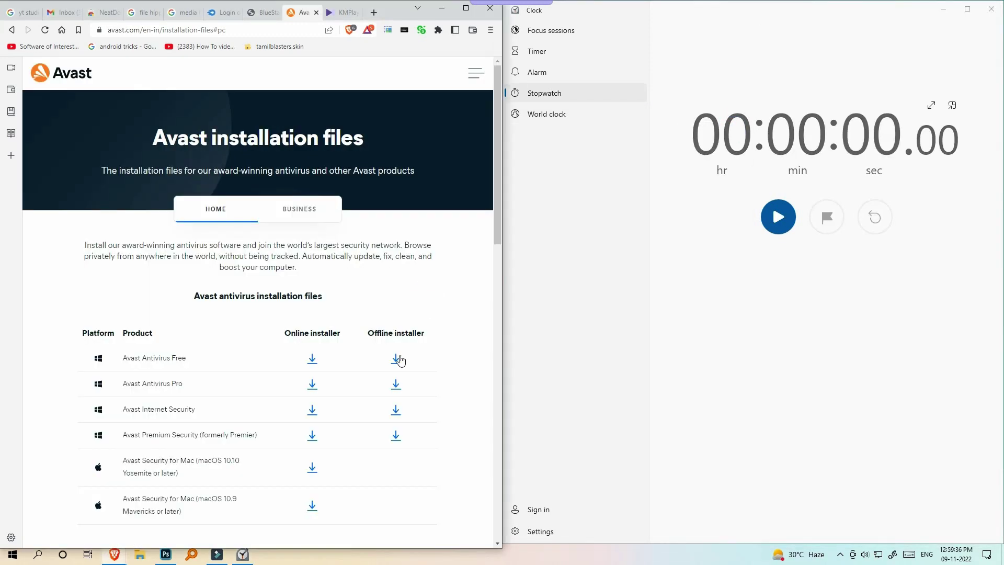
- Download the Avast Antivirus Free offline installer with Neat Download Manager, start the stopwatch, and cancel the Duplicate download link dialog
click(401, 360)
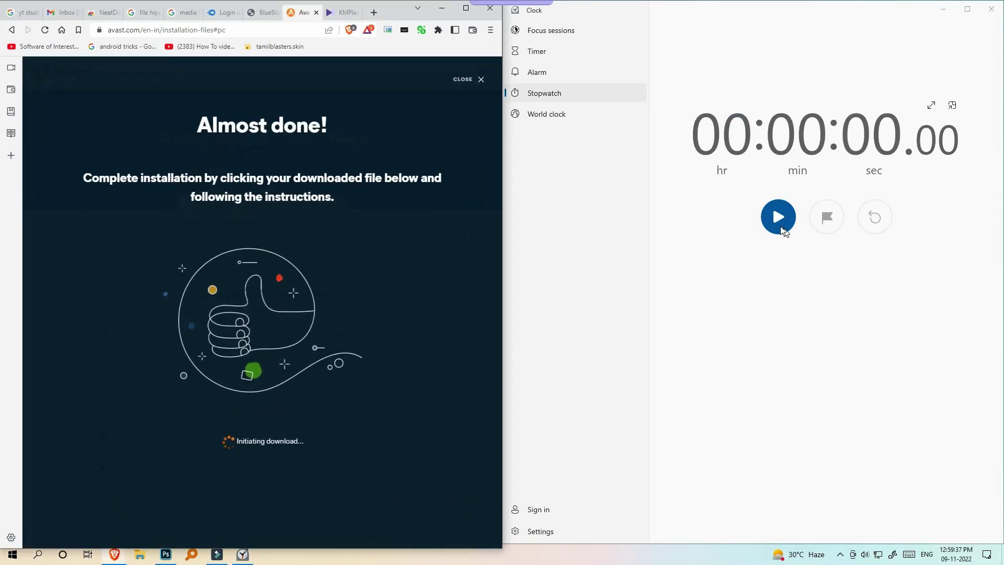
click(779, 225)
click(463, 209)
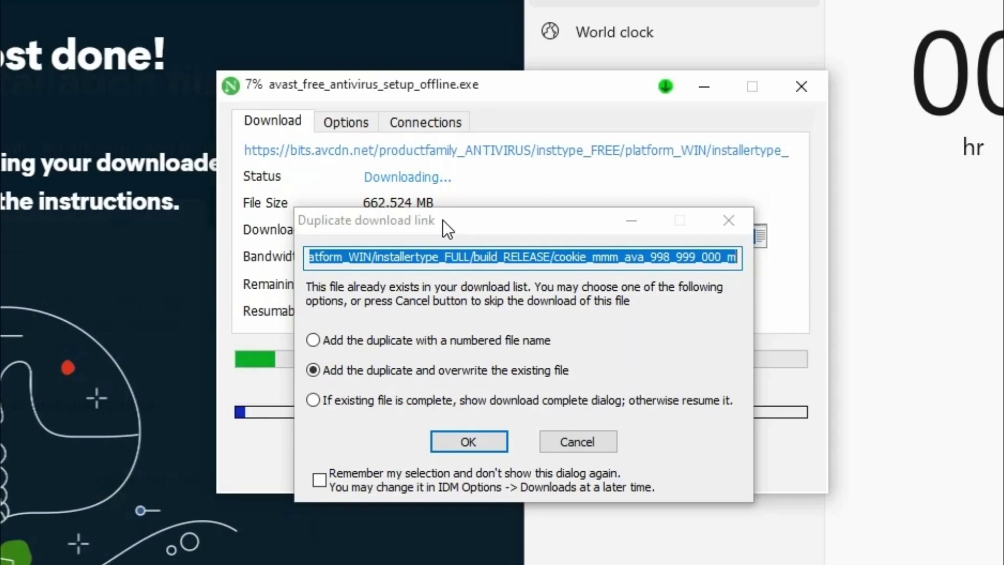
click(516, 314)
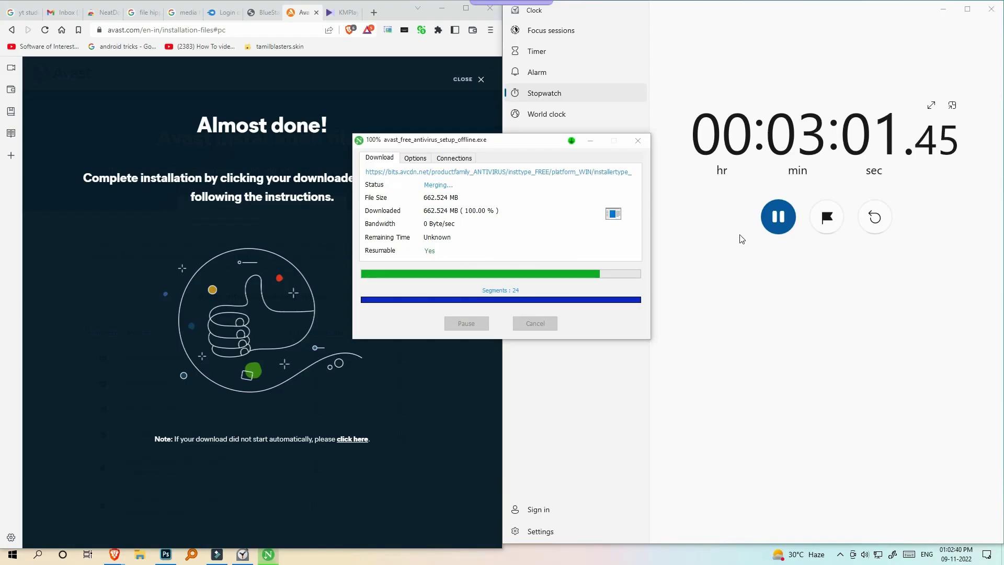
- Stop the stopwatch when Neat Download Manager finishes downloading avast_free_antivirus_setup_offline.exe
click(776, 226)
click(777, 225)
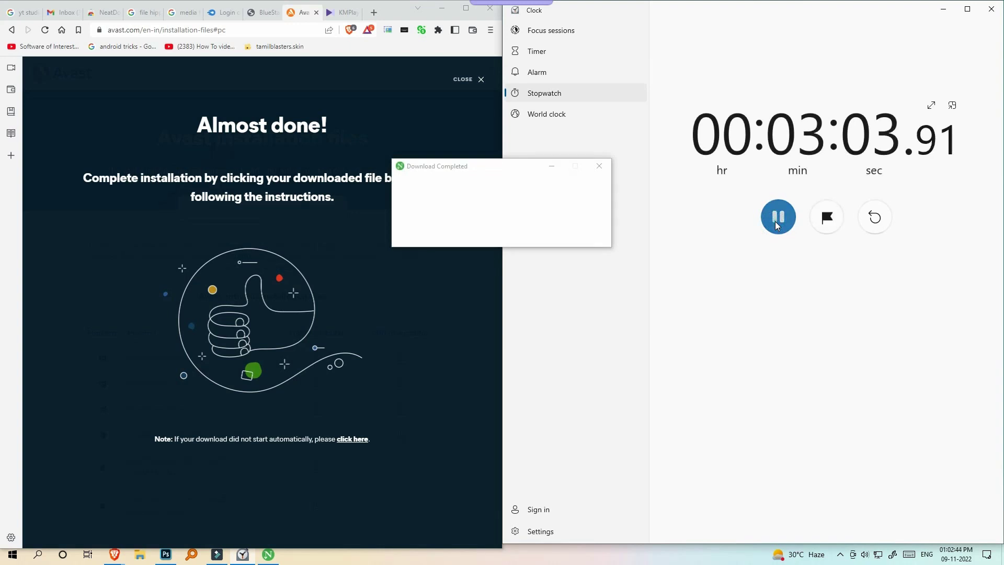
click(776, 225)
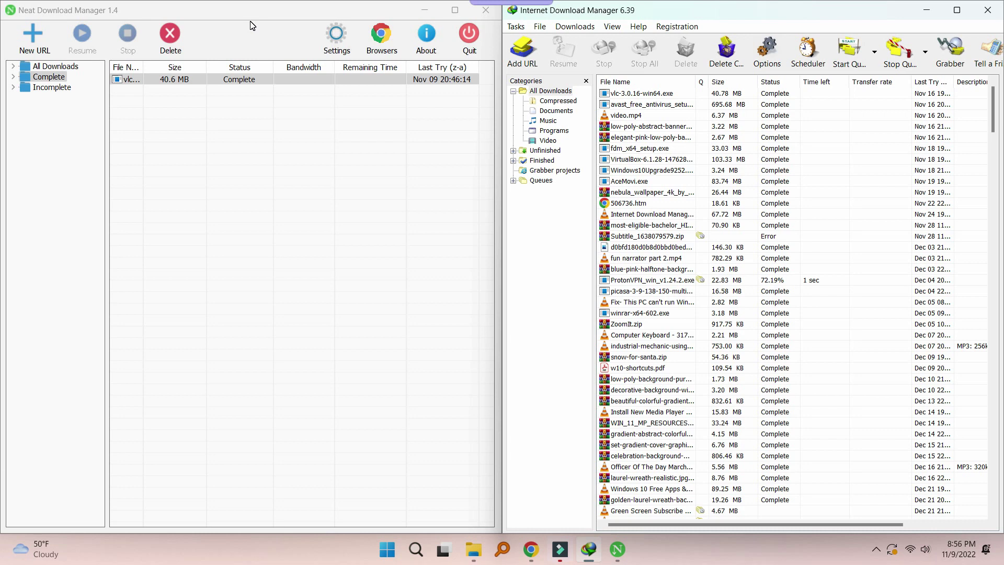
- Switch between the side-by-side Neat Download Manager and Internet Download Manager windows to compare them, and close both
click(253, 25)
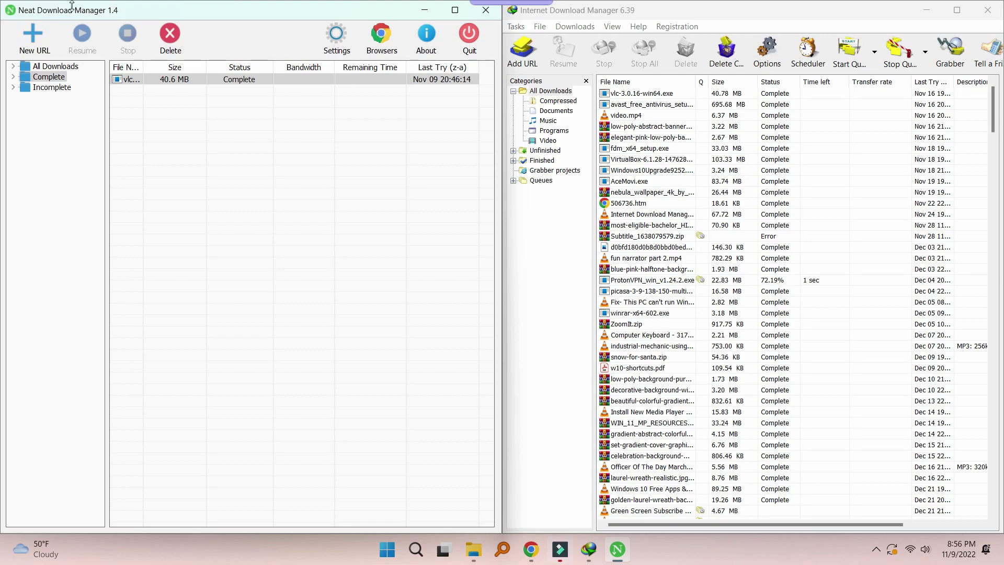
click(725, 6)
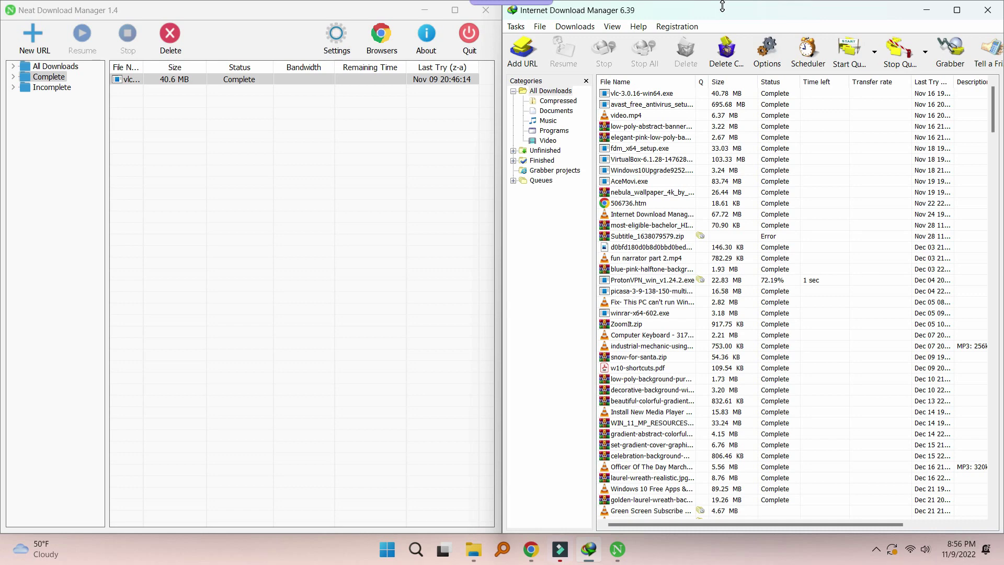
click(988, 10)
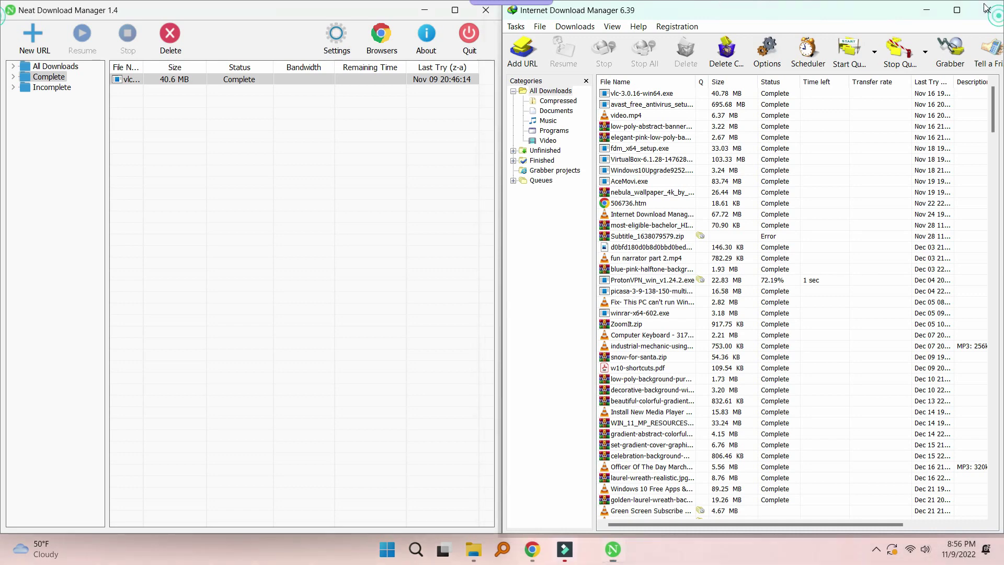
click(485, 11)
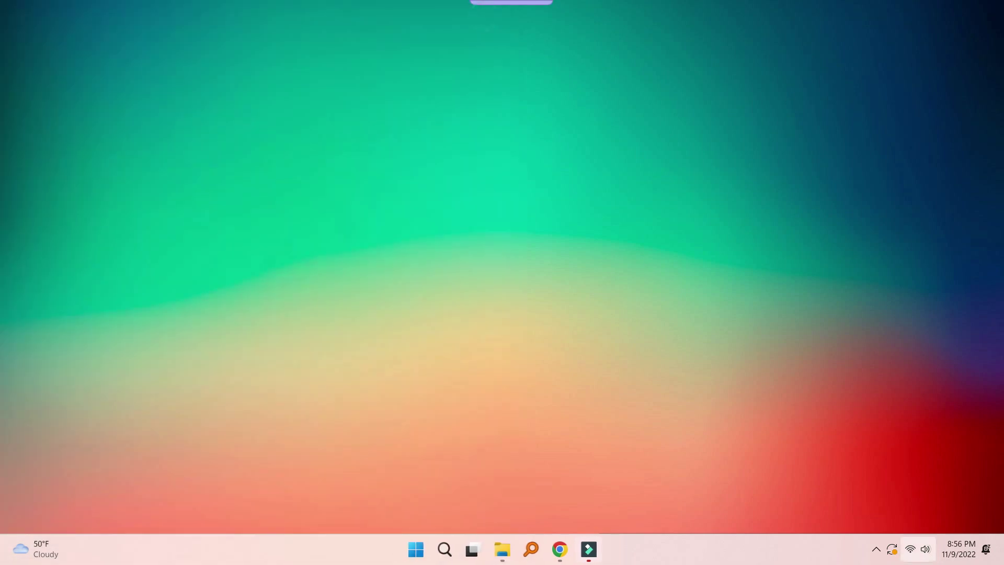